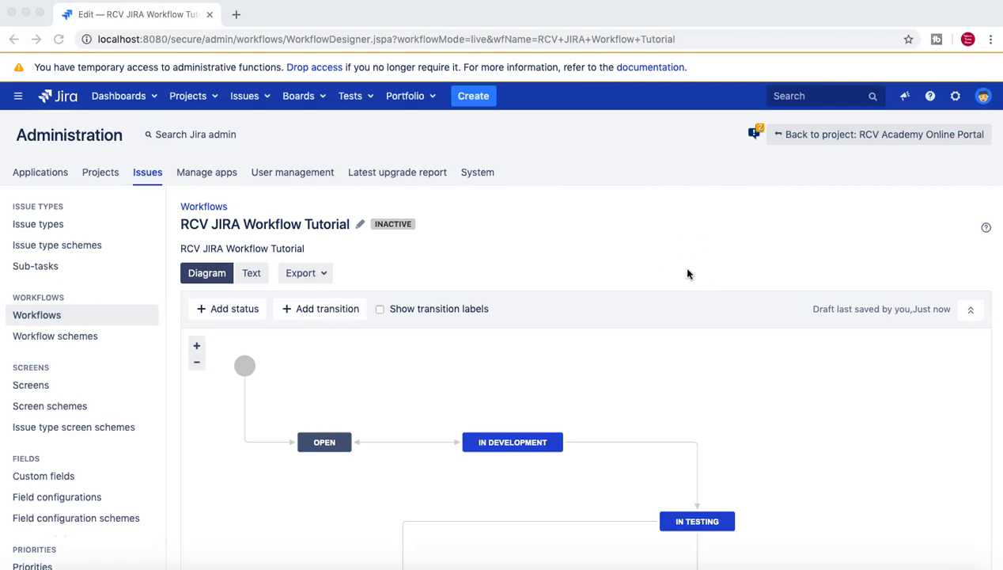
# - Scroll through the workflow diagram and select the Reopened status to review its details
pyautogui.scroll(-3, 687, 274)
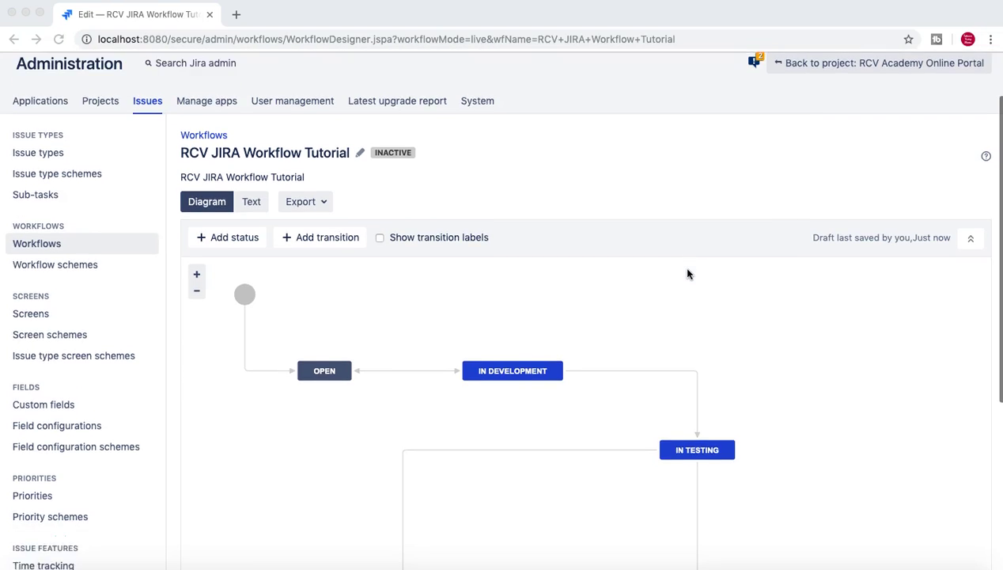
pyautogui.scroll(-2, 688, 274)
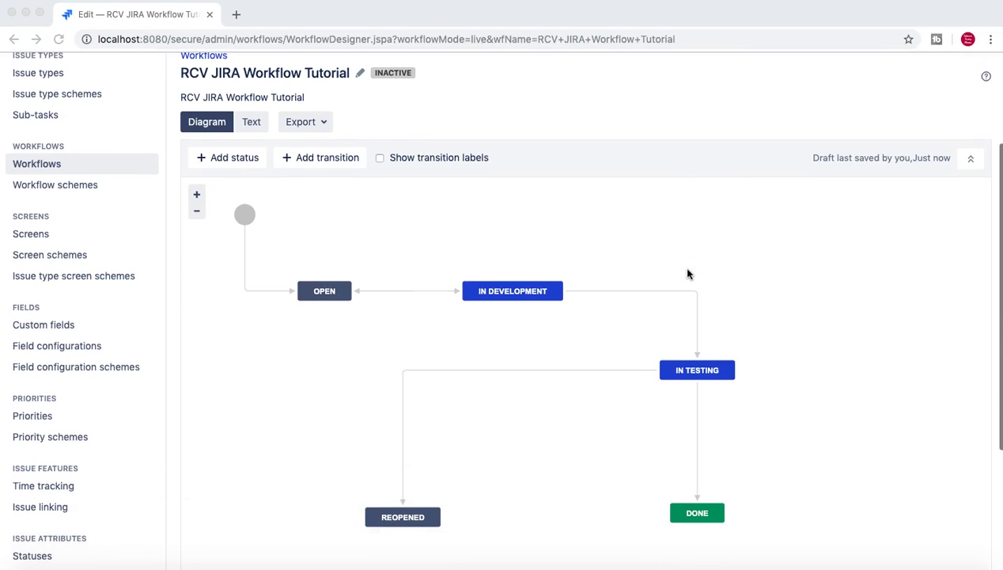
pyautogui.scroll(-1, 688, 274)
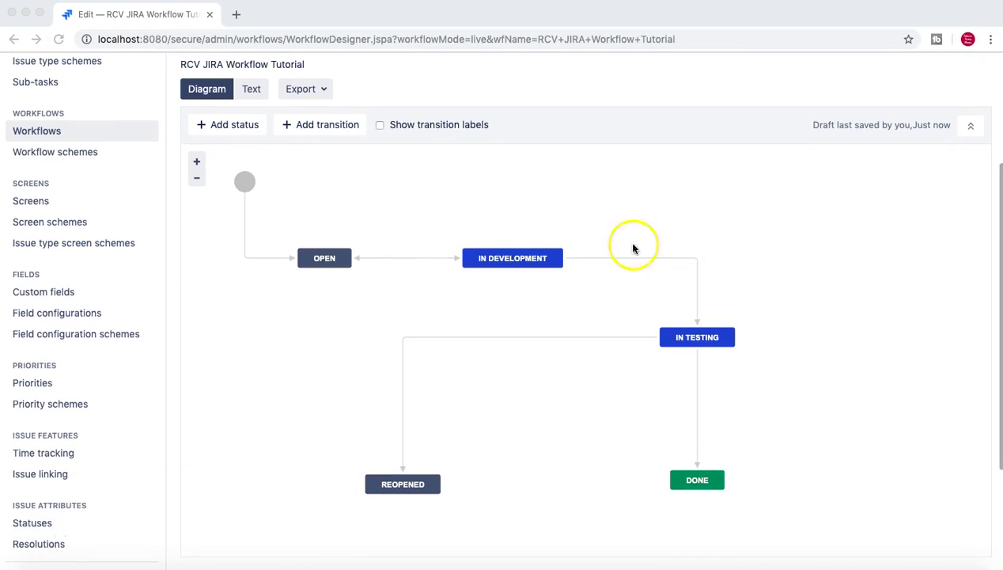
pyautogui.scroll(1, 607, 220)
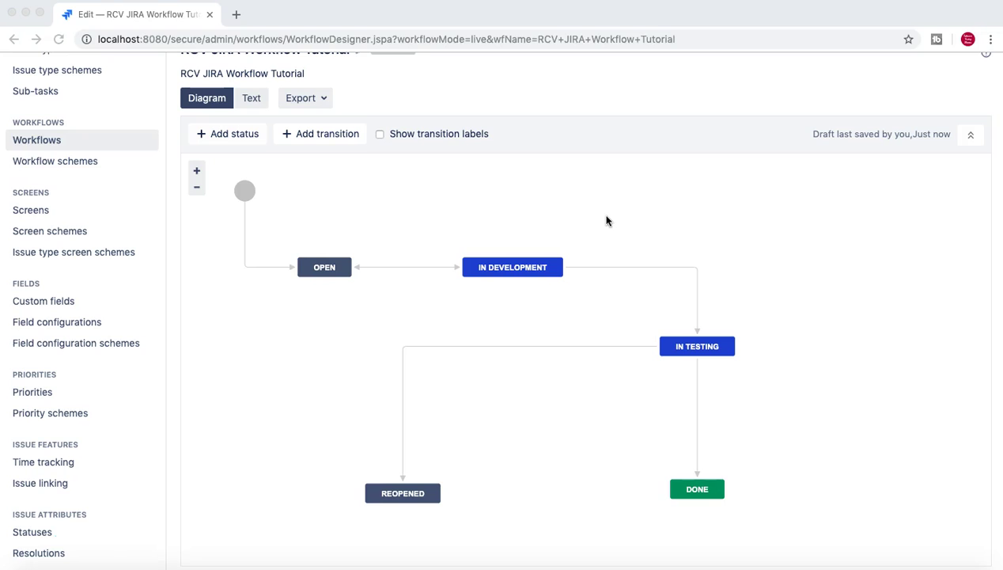
pyautogui.scroll(-1, 607, 221)
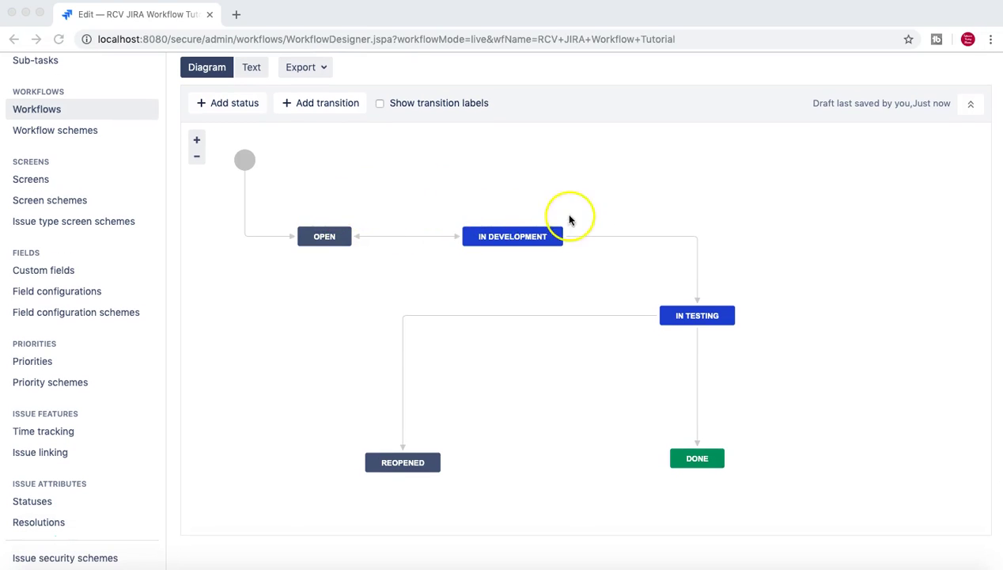
pyautogui.click(327, 239)
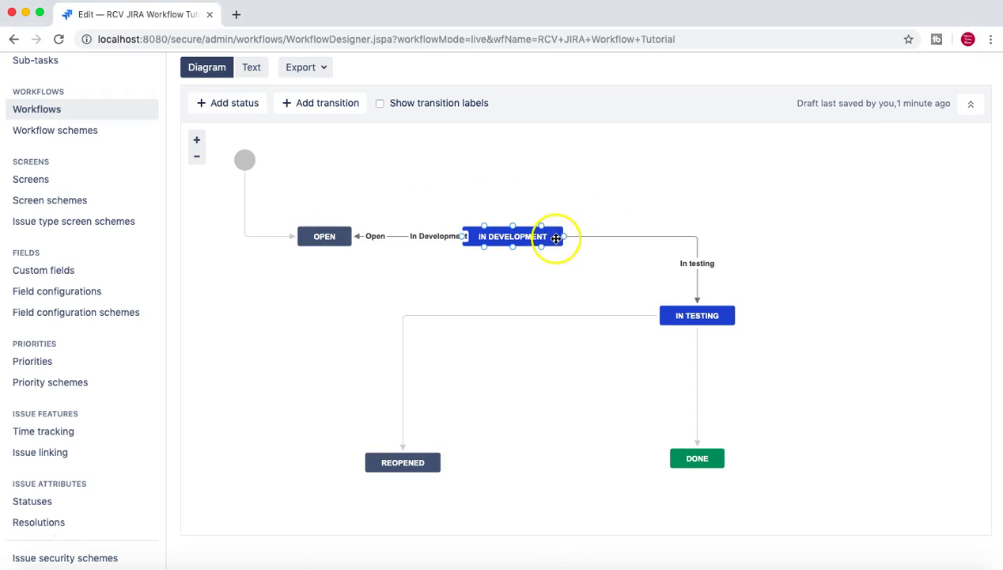
pyautogui.scroll(-1, 662, 198)
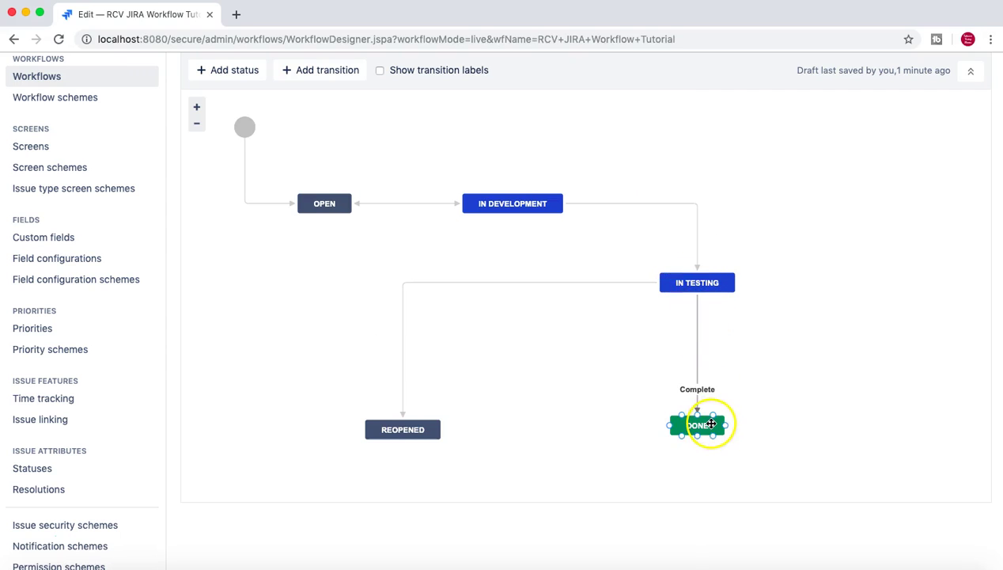
pyautogui.click(407, 438)
pyautogui.click(543, 384)
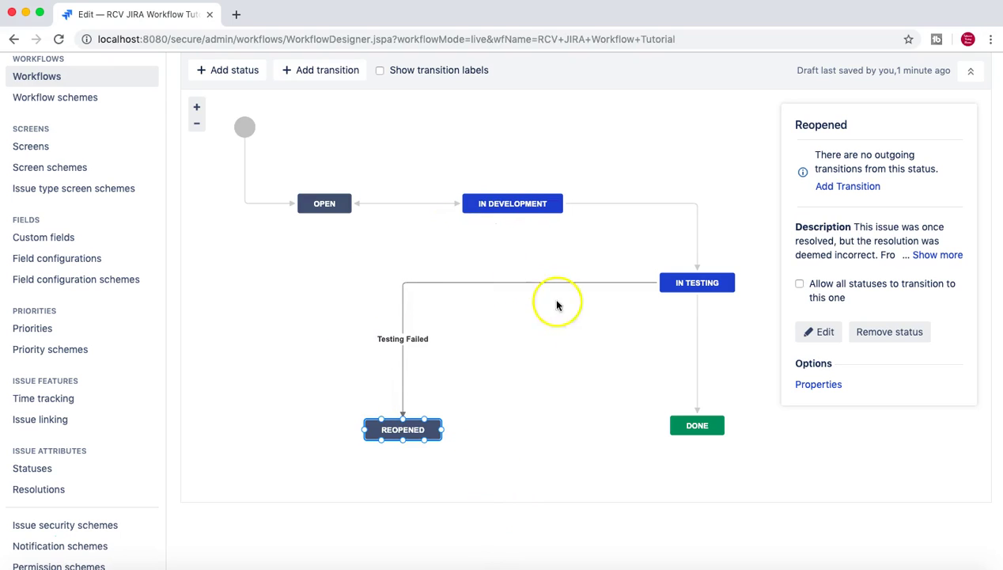
pyautogui.click(301, 390)
pyautogui.click(399, 427)
pyautogui.click(336, 212)
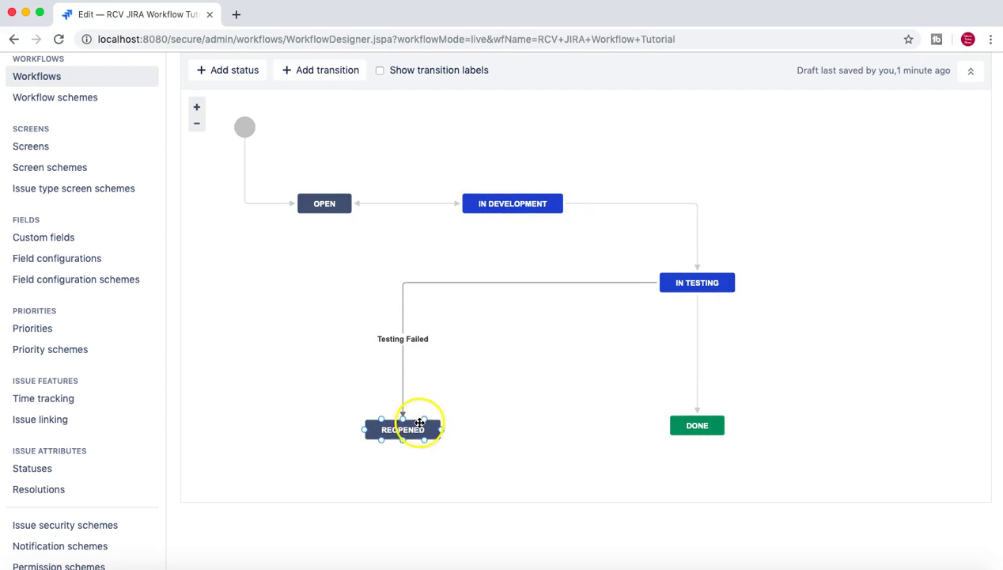
# - Move Reopened to the left and reattach the Testing Failed arrow to its right edge
pyautogui.moveTo(416, 421); pyautogui.dragTo(306, 291)
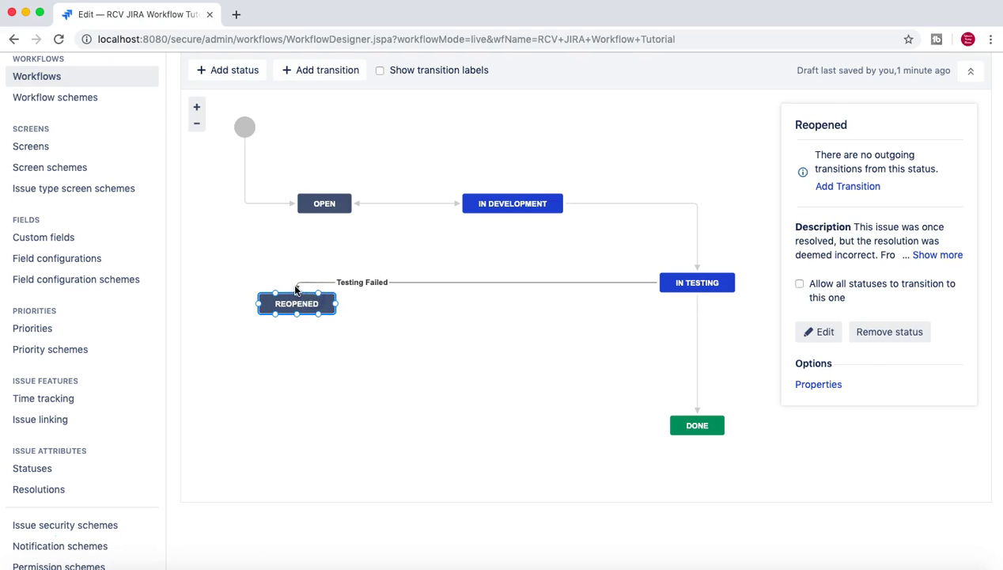
pyautogui.click(296, 289)
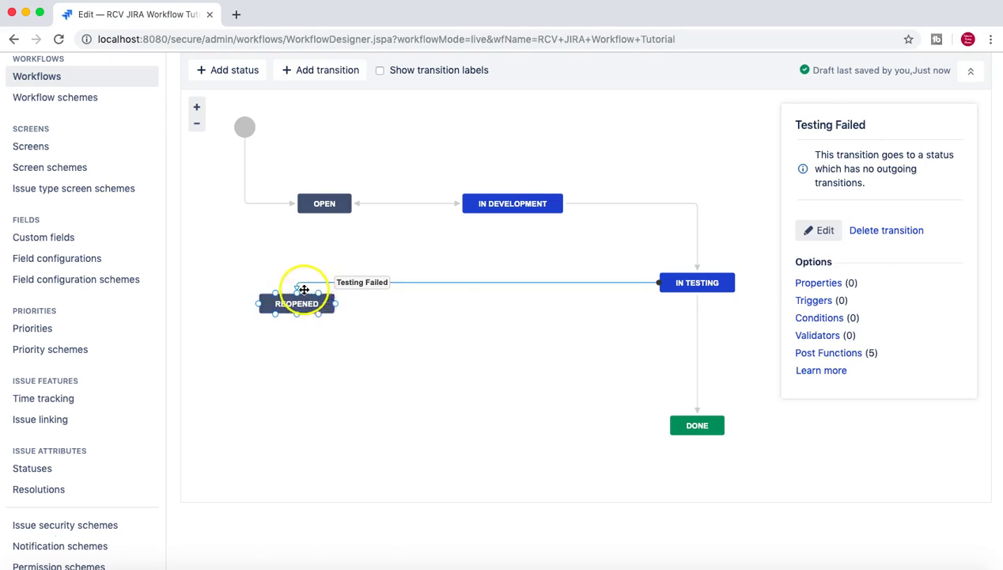
pyautogui.moveTo(297, 287); pyautogui.dragTo(337, 302)
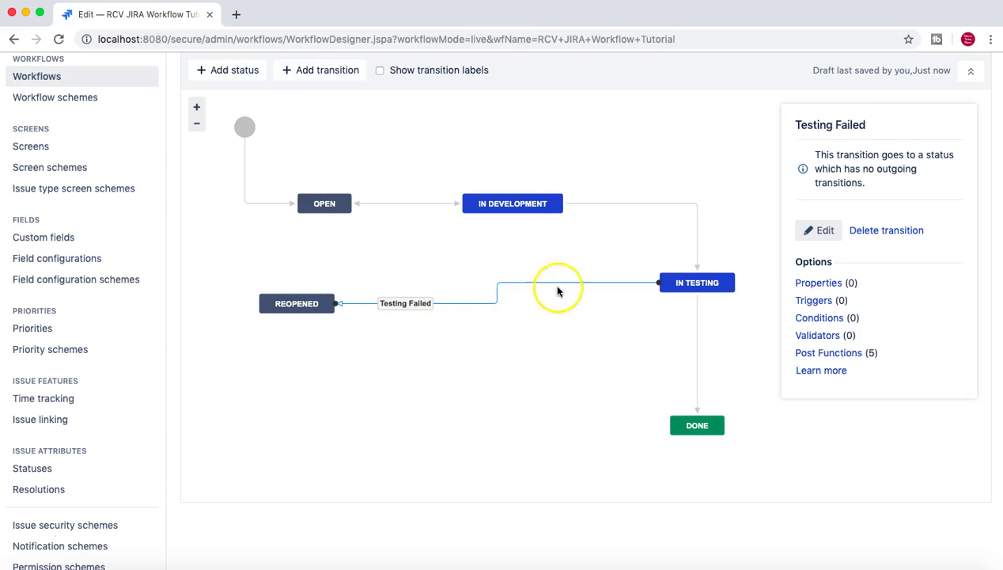
# - Lower In Testing and place Reopened directly beside it on the same level
pyautogui.click(684, 290)
pyautogui.moveTo(685, 289); pyautogui.dragTo(686, 304)
pyautogui.moveTo(313, 304); pyautogui.dragTo(530, 304)
pyautogui.click(575, 260)
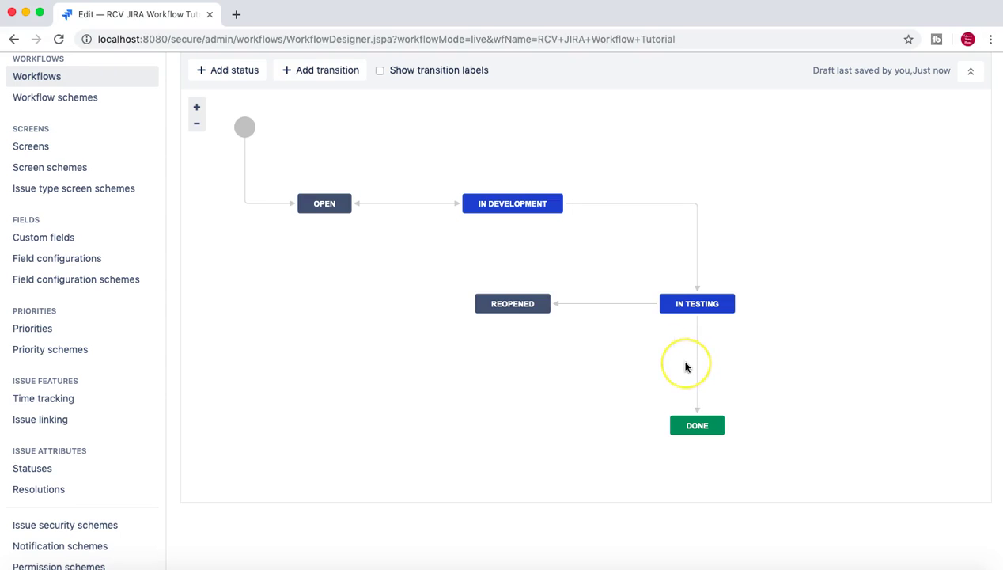
# - Select the Reopened status and nudge it slightly into position
pyautogui.scroll(1, 685, 366)
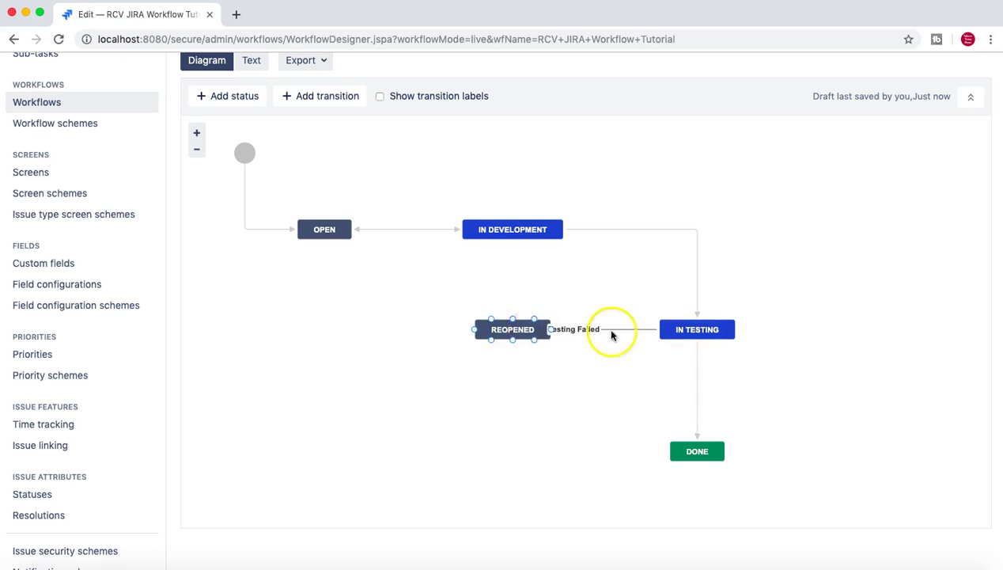
pyautogui.click(514, 330)
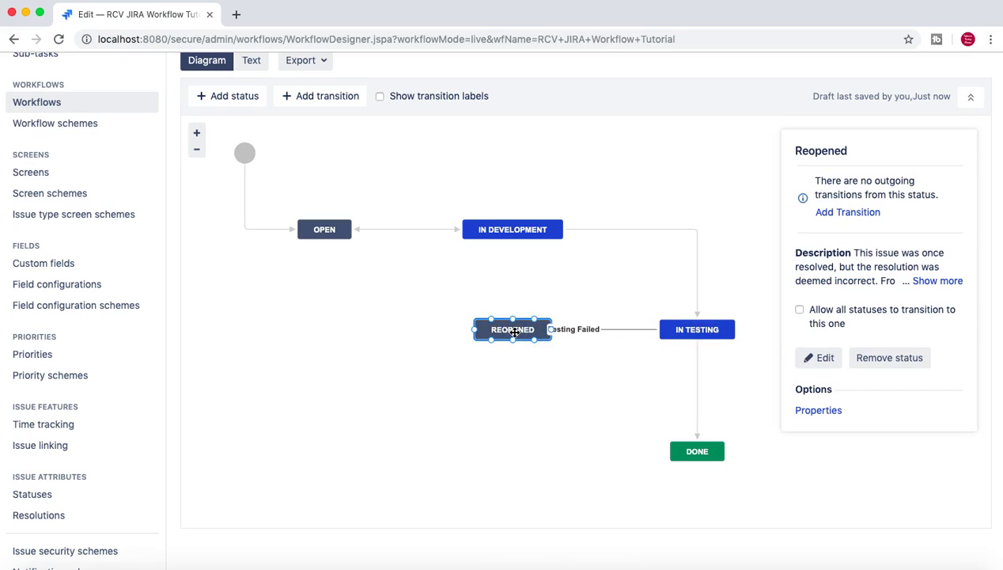
pyautogui.click(514, 328)
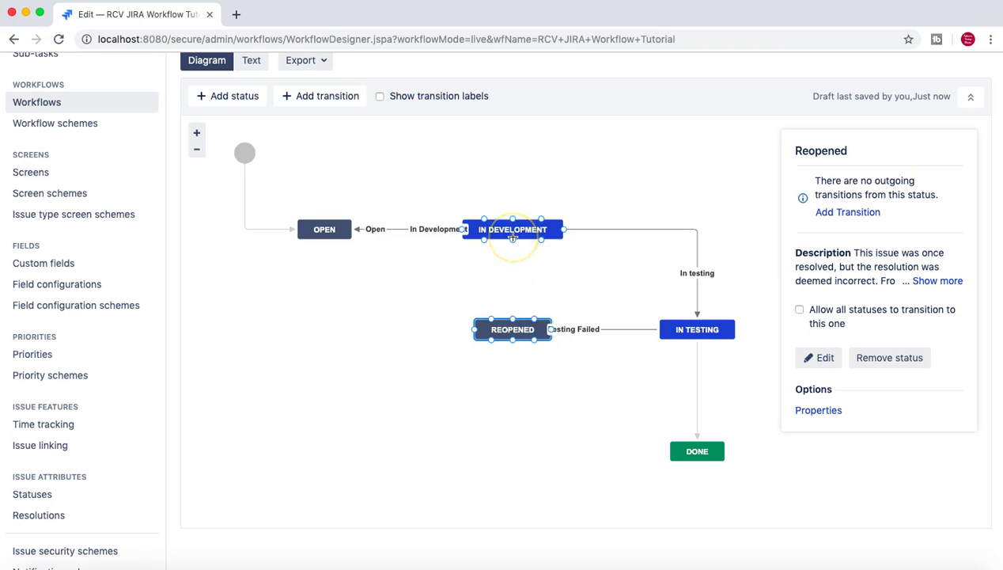
pyautogui.click(522, 328)
pyautogui.click(512, 321)
pyautogui.moveTo(513, 316)
pyautogui.mouseDown()
pyautogui.moveTo(513, 255)
pyautogui.moveTo(507, 314)
pyautogui.mouseUp()
# - Draw a transition from Reopened's top handle up to In Development
pyautogui.click(502, 314)
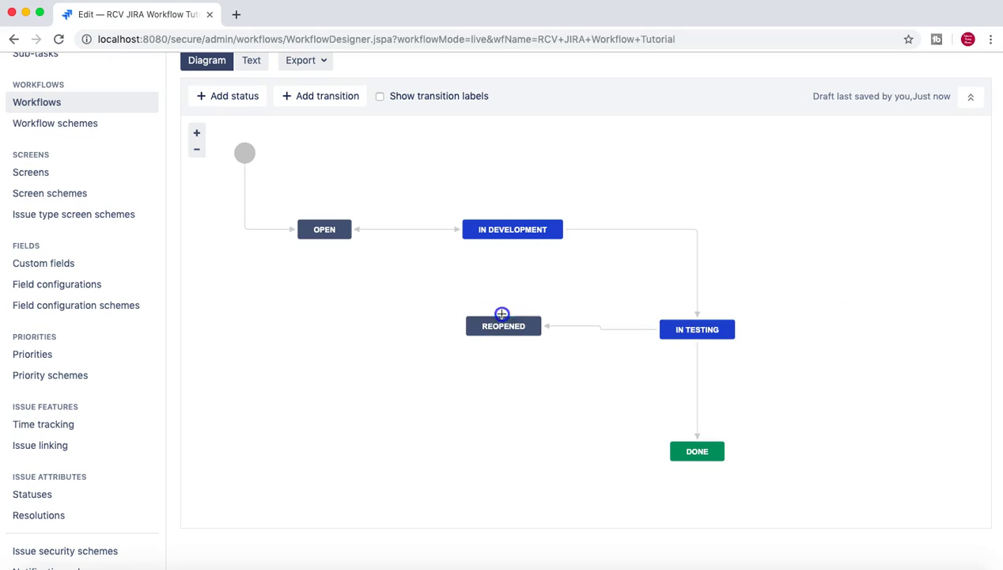
pyautogui.click(503, 315)
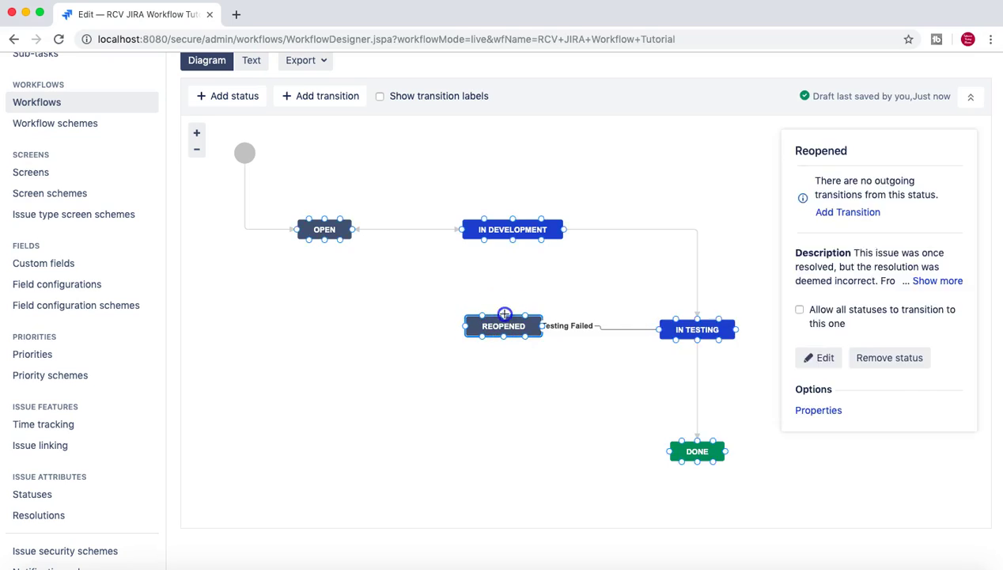
pyautogui.moveTo(505, 297); pyautogui.dragTo(513, 242)
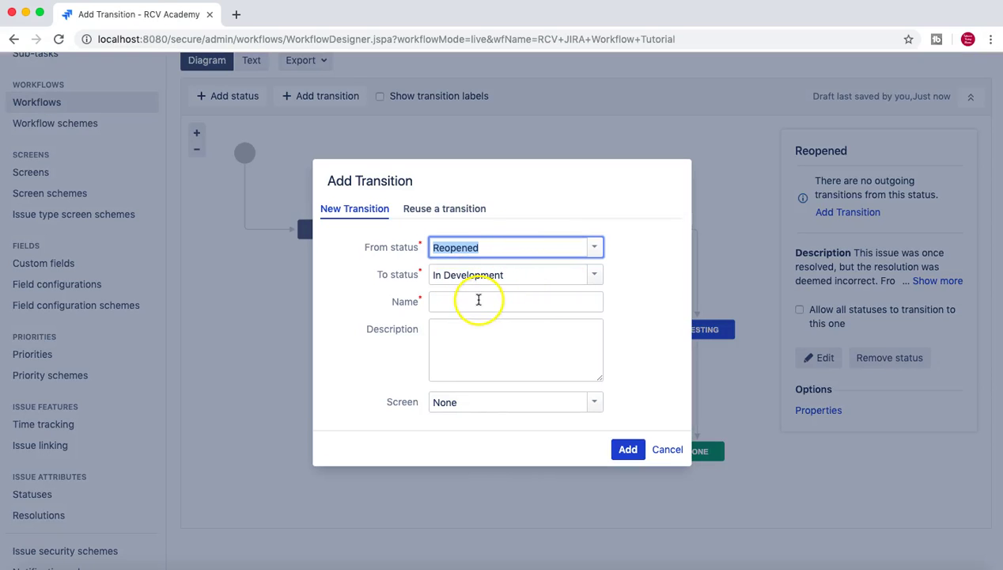
# - Name the transition 'Back to Development', add it, and line Reopened up under In Development
pyautogui.click(479, 301)
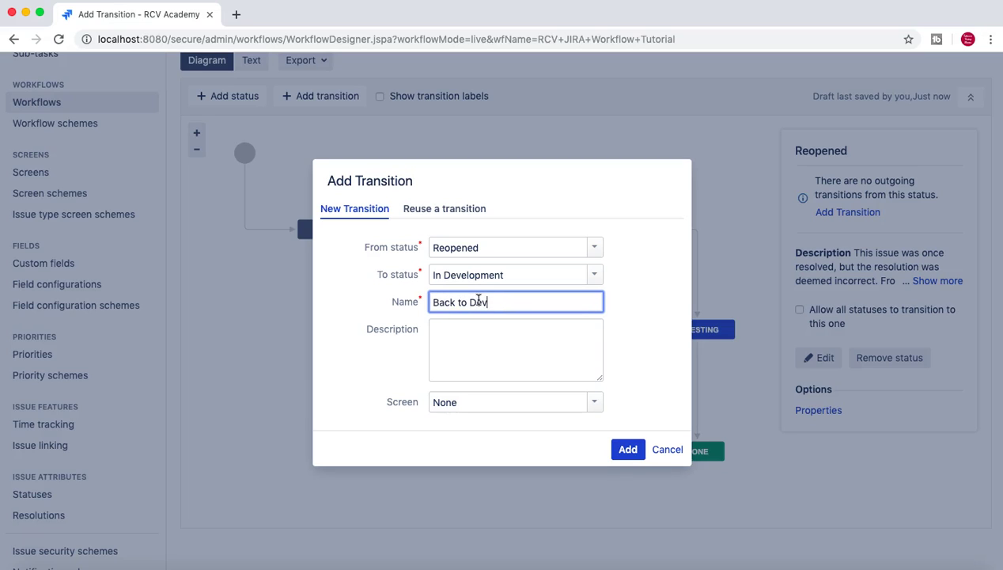
pyautogui.write('Back to Development')
pyautogui.click(626, 449)
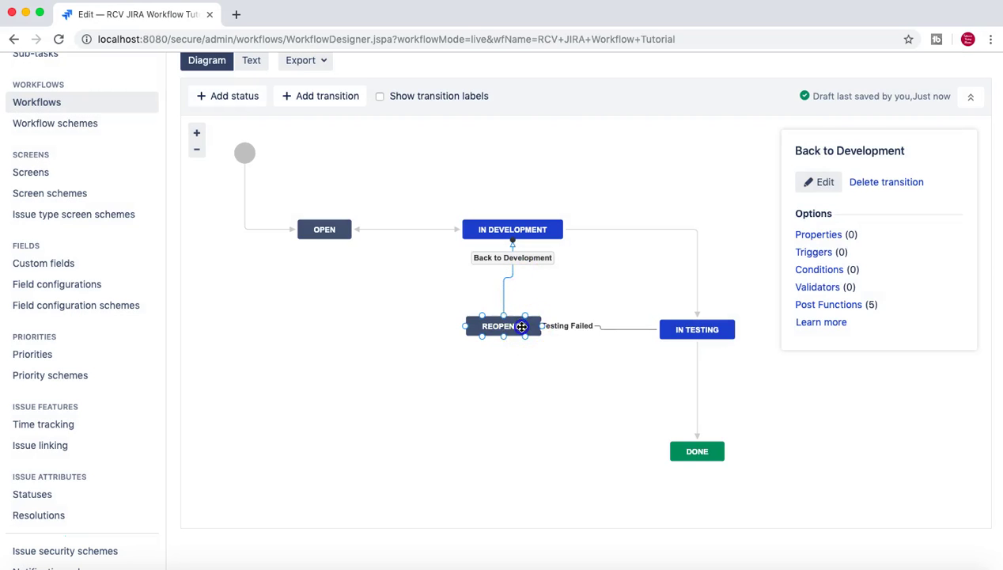
pyautogui.moveTo(521, 326); pyautogui.dragTo(534, 333)
# - Select Open, In Development, In Testing, Done and Reopened in turn to review their transitions
pyautogui.click(324, 228)
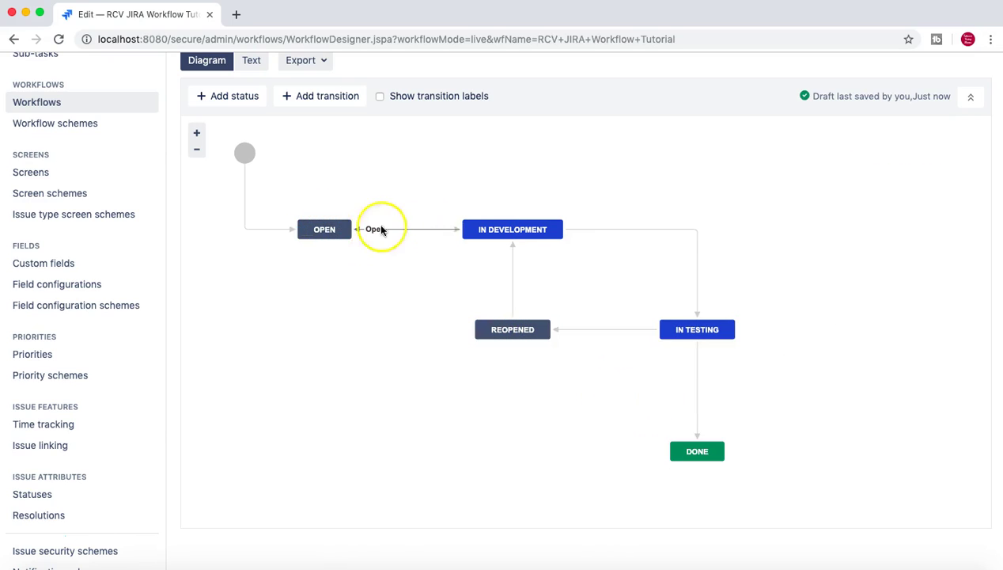
pyautogui.click(493, 221)
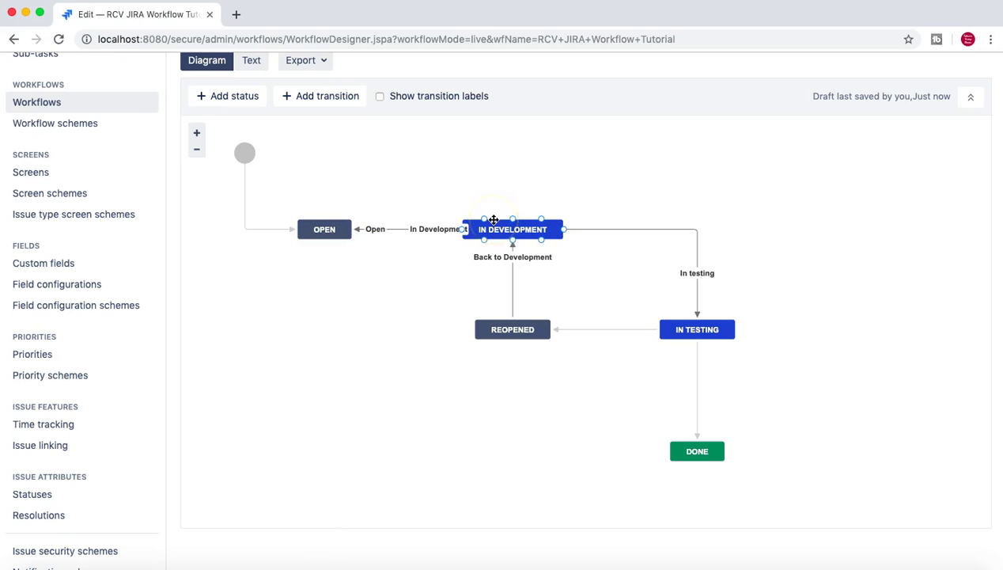
pyautogui.click(504, 231)
pyautogui.moveTo(503, 231)
pyautogui.mouseDown()
pyautogui.moveTo(647, 229)
pyautogui.moveTo(521, 222)
pyautogui.mouseUp()
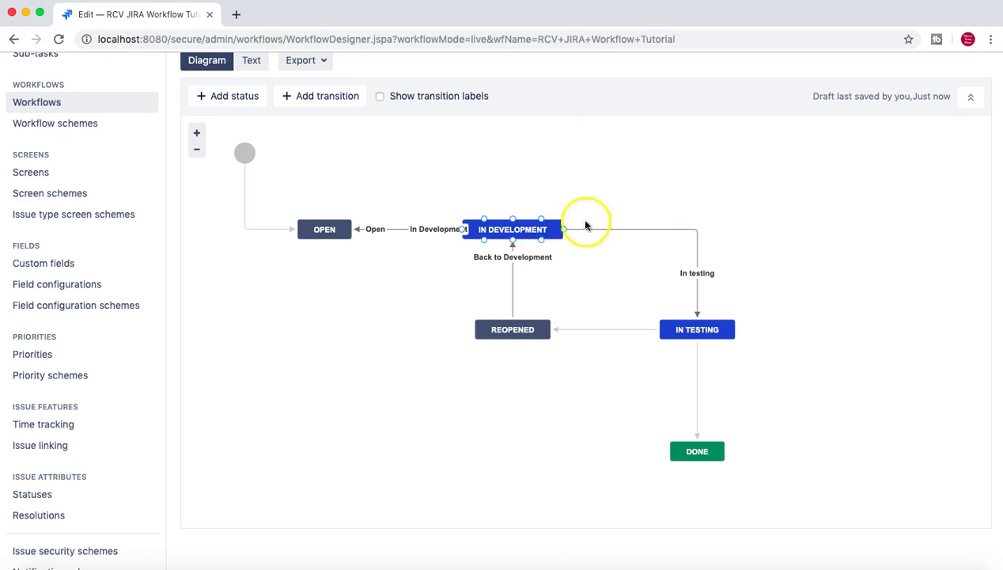
pyautogui.click(700, 336)
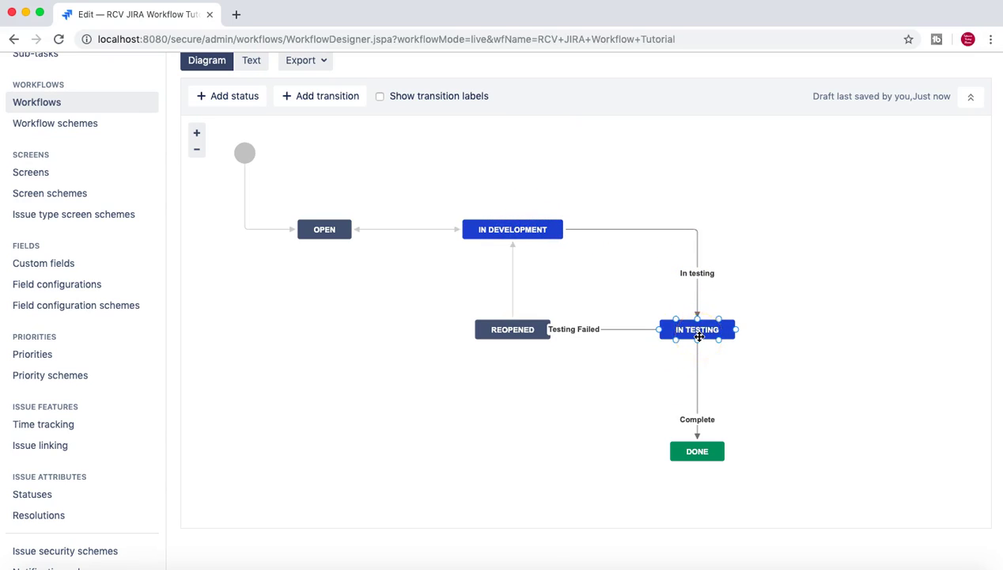
pyautogui.click(695, 450)
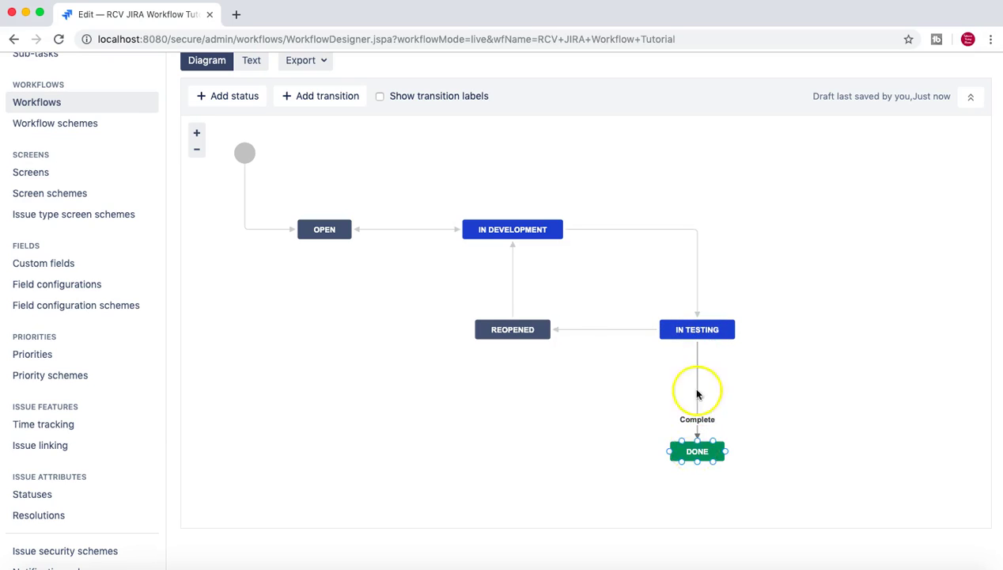
pyautogui.click(703, 332)
pyautogui.click(509, 330)
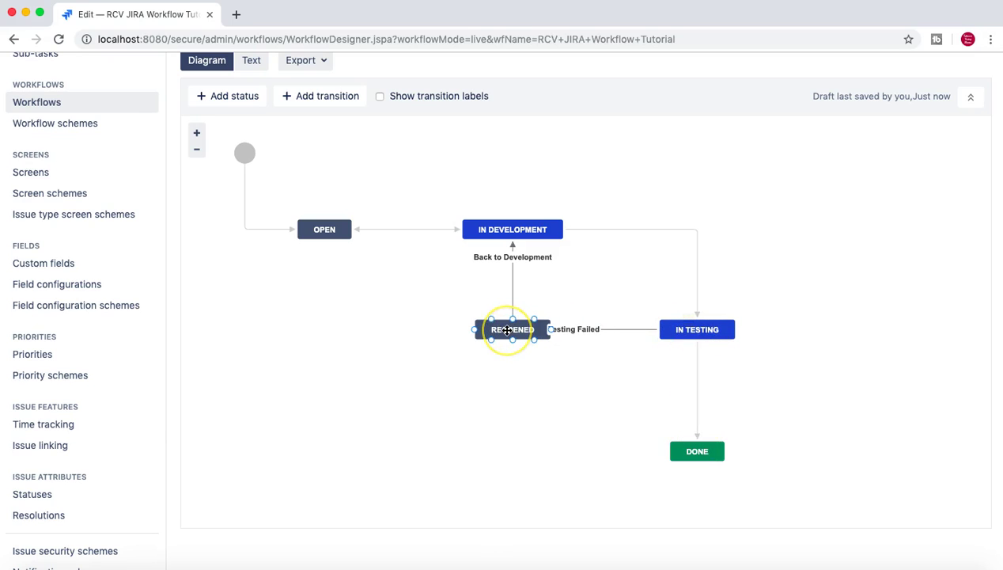
# - View the Done status details, then open the Complete transition's properties
pyautogui.click(698, 451)
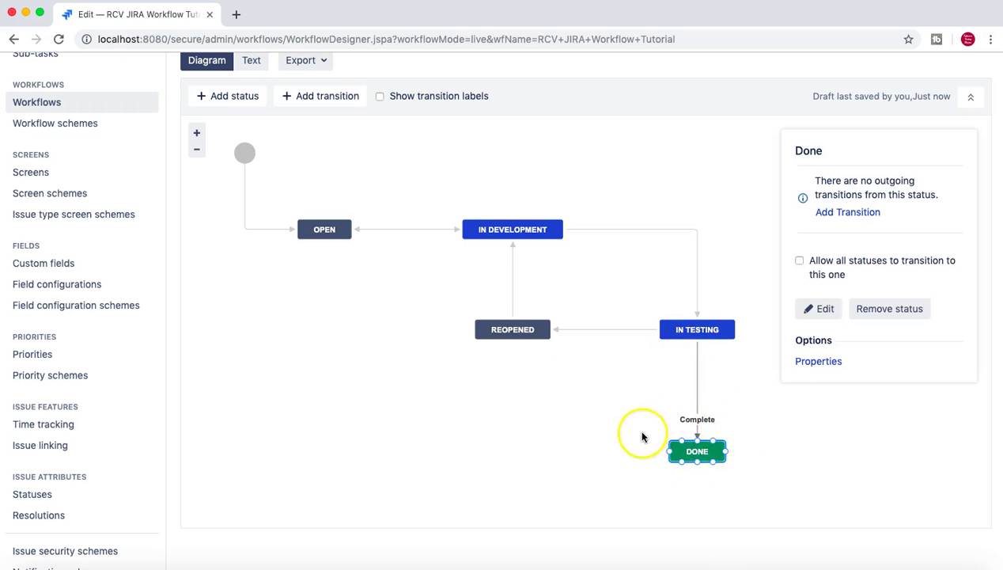
pyautogui.click(775, 455)
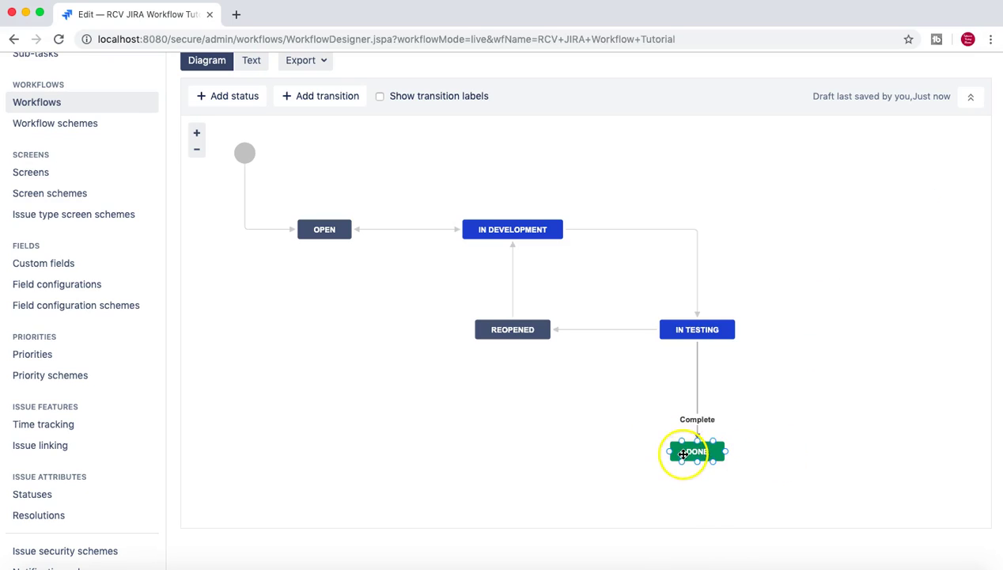
pyautogui.click(696, 377)
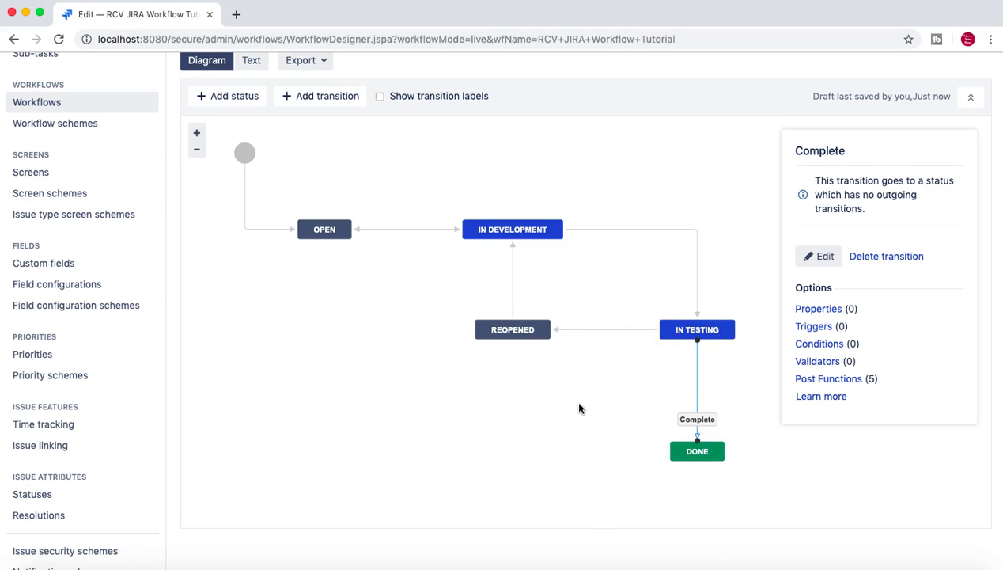
pyautogui.scroll(1, 579, 408)
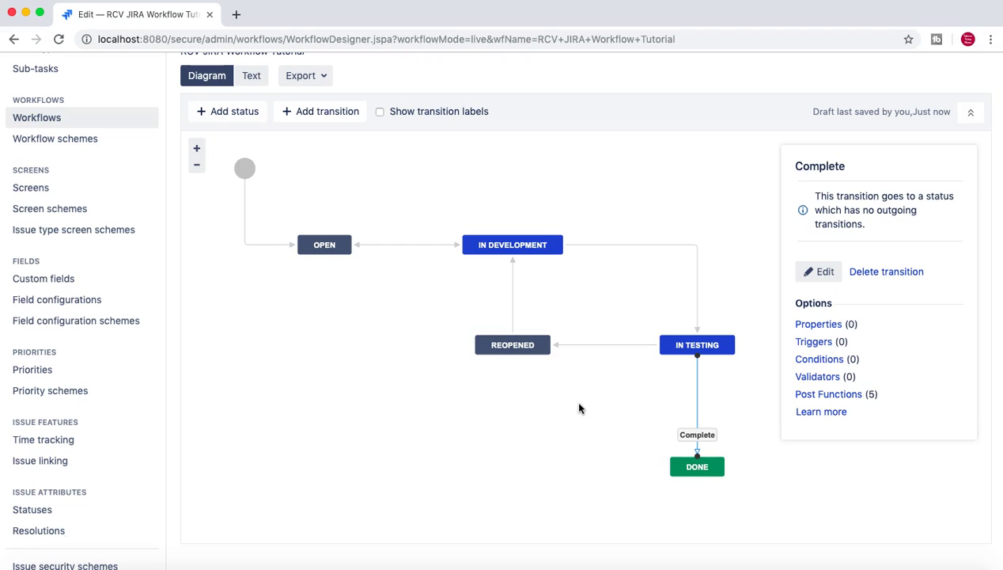
# - Cancel an edit of the Complete transition, then select the In testing transition and In Testing status
pyautogui.click(610, 402)
pyautogui.click(694, 401)
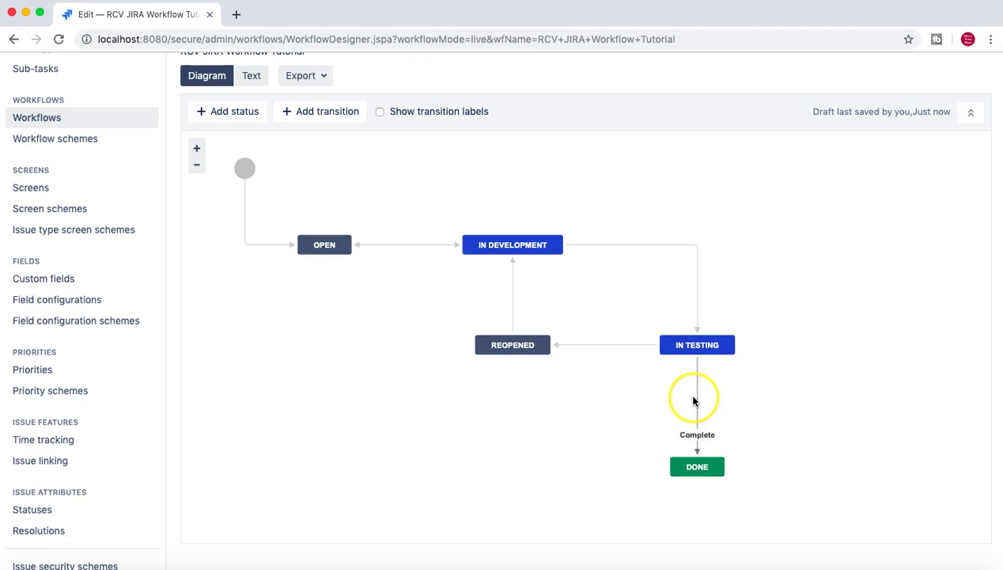
pyautogui.click(809, 273)
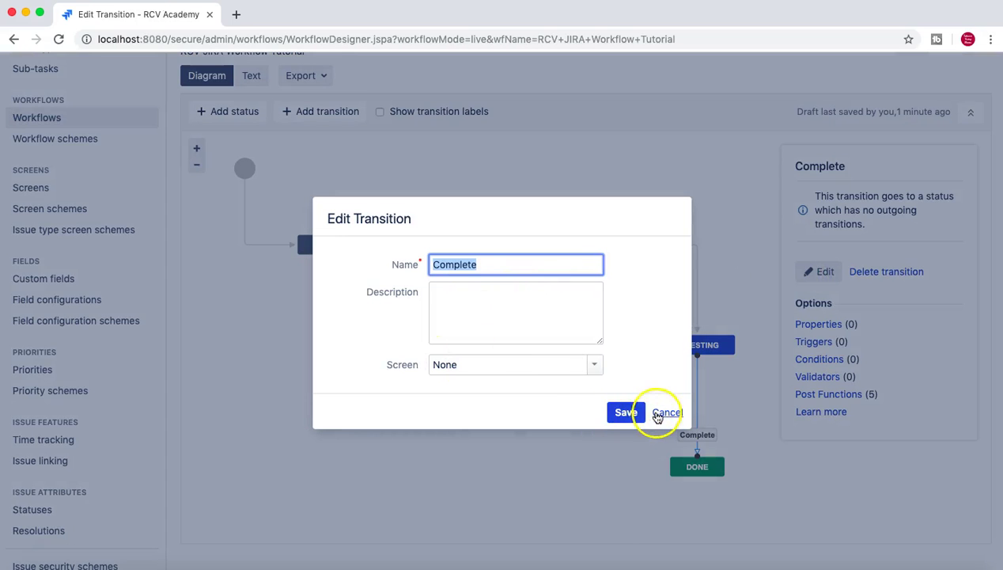
pyautogui.click(665, 413)
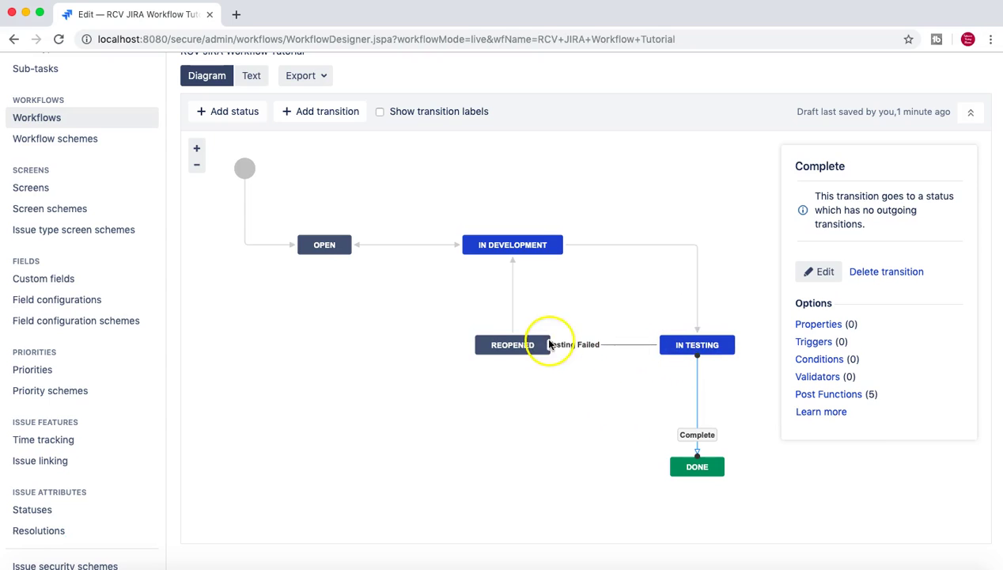
pyautogui.click(693, 301)
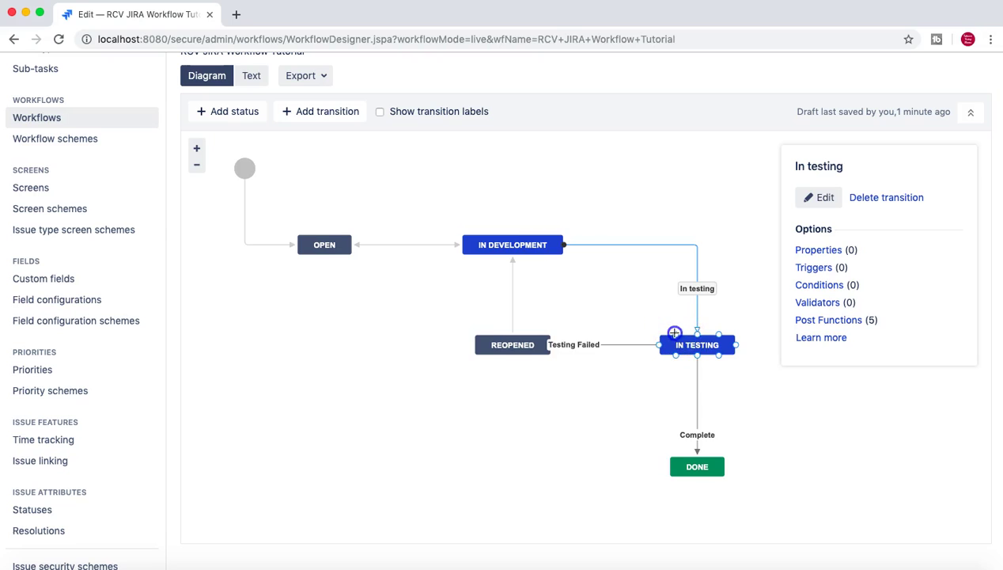
pyautogui.click(675, 333)
# - Draw a transition from In Testing to In Development and add it as 'Back to development'
pyautogui.moveTo(674, 319); pyautogui.dragTo(569, 249)
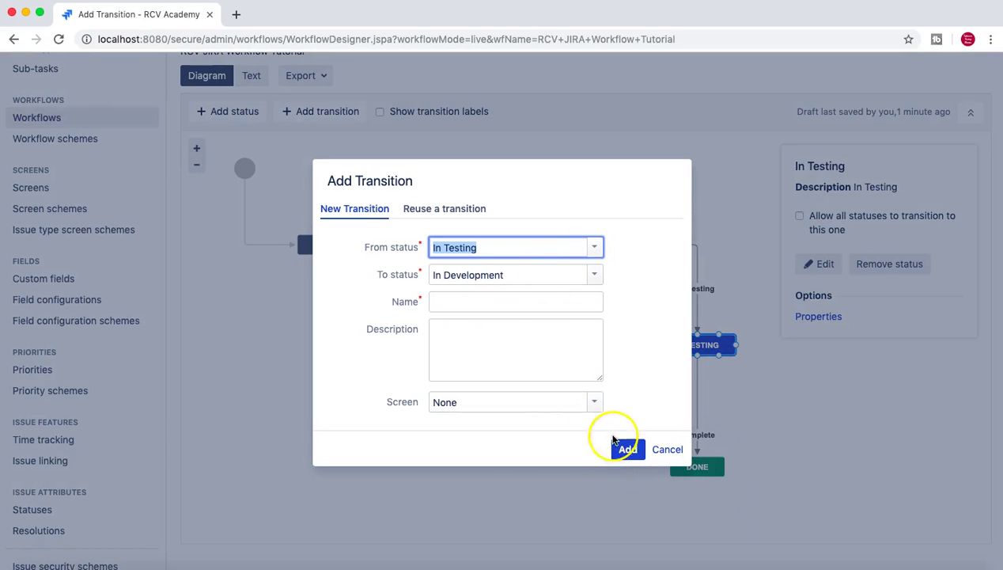
pyautogui.click(539, 307)
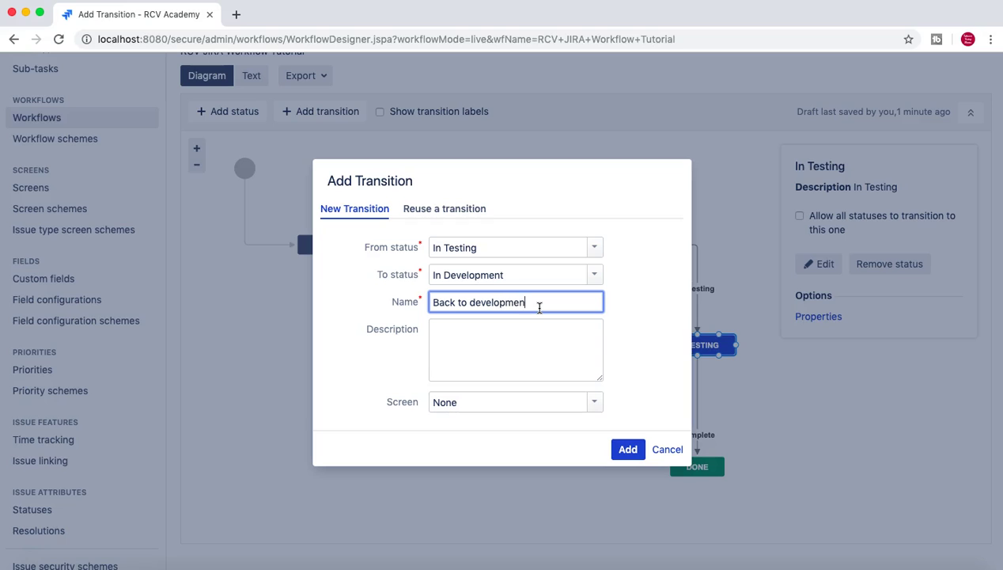
pyautogui.click(627, 449)
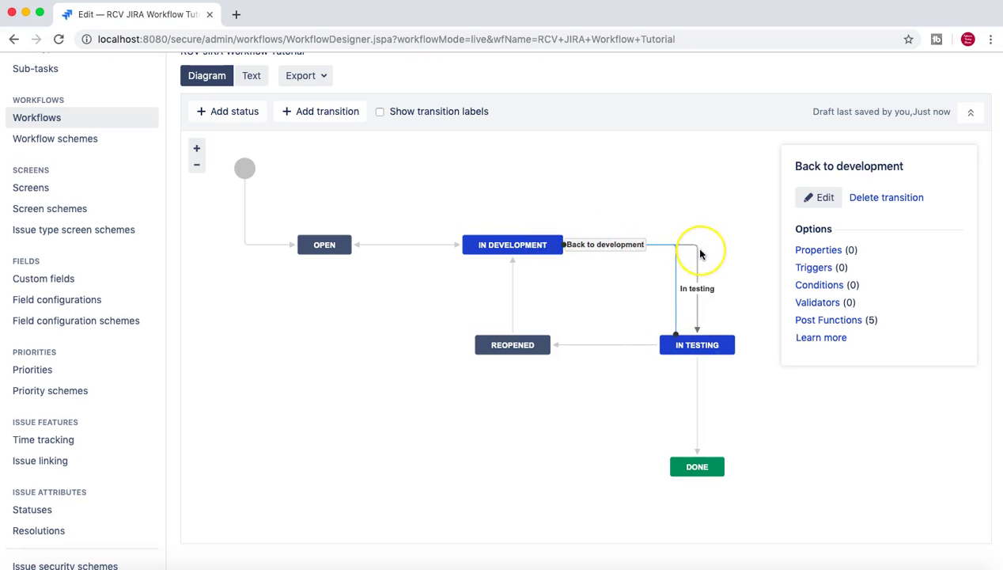
# - Reroute the In testing connector, clear the selection, and scroll up to the workflow title
pyautogui.moveTo(698, 301); pyautogui.dragTo(699, 347)
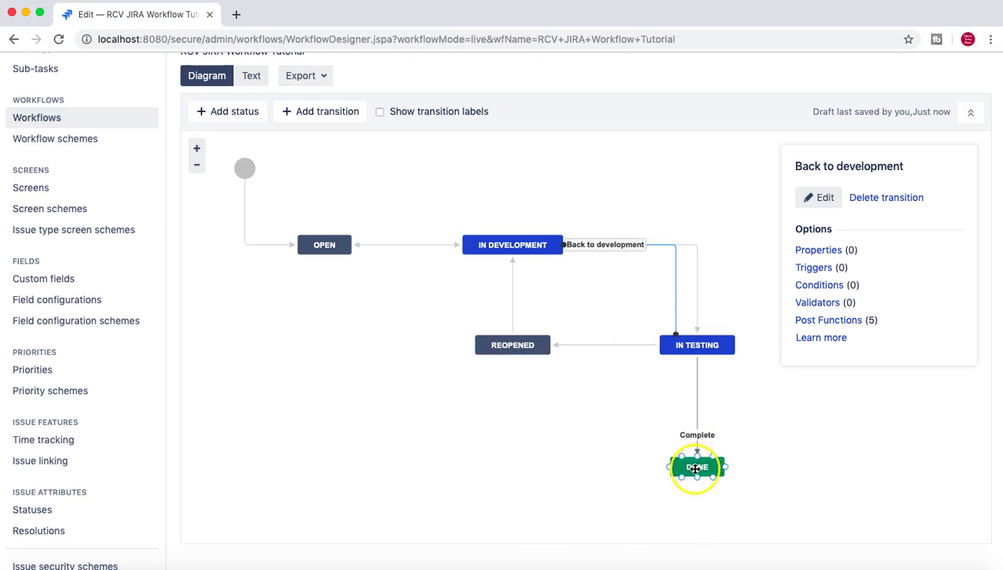
pyautogui.click(654, 179)
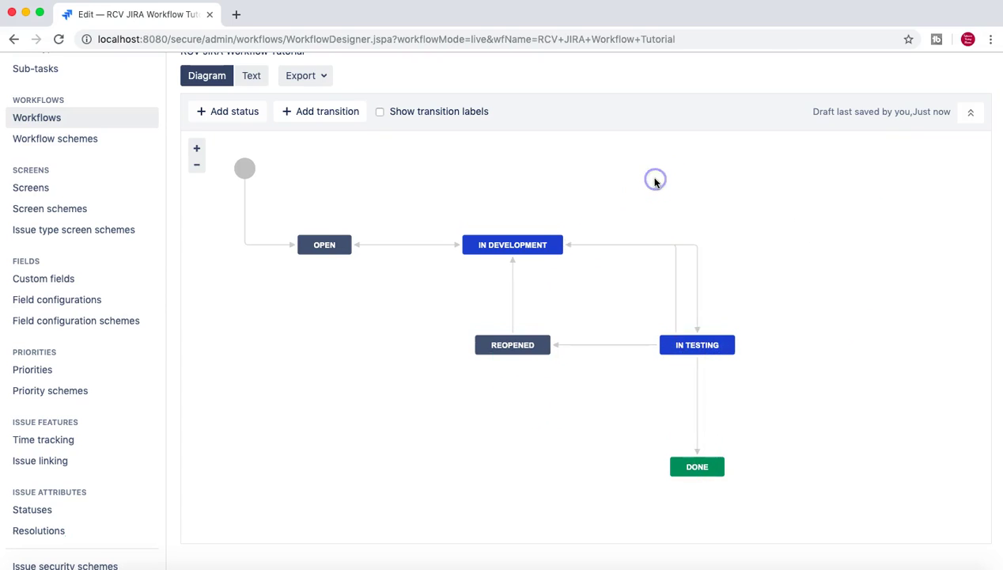
pyautogui.scroll(-2, 654, 182)
pyautogui.scroll(-1, 642, 181)
pyautogui.scroll(2, 432, 324)
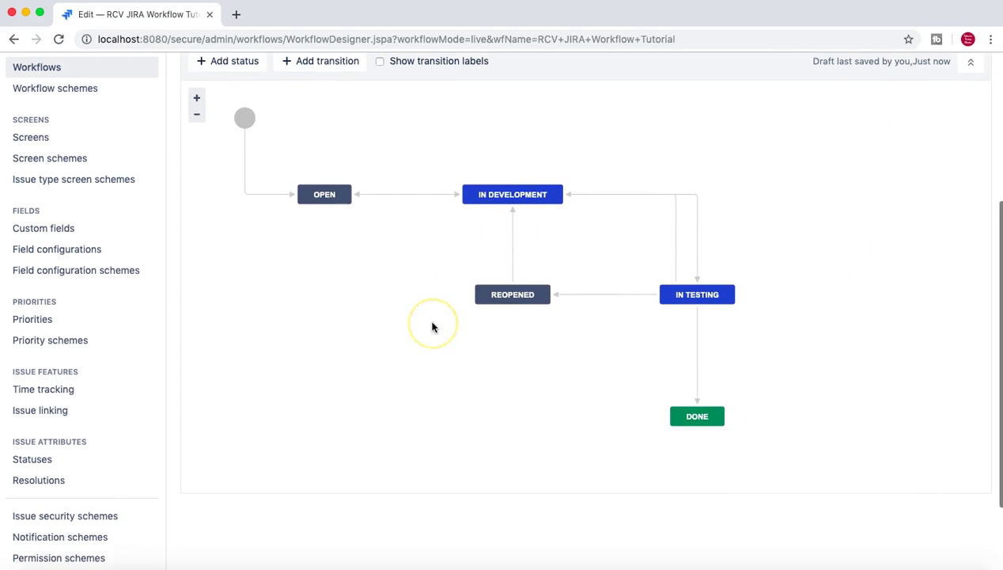
pyautogui.scroll(1, 432, 327)
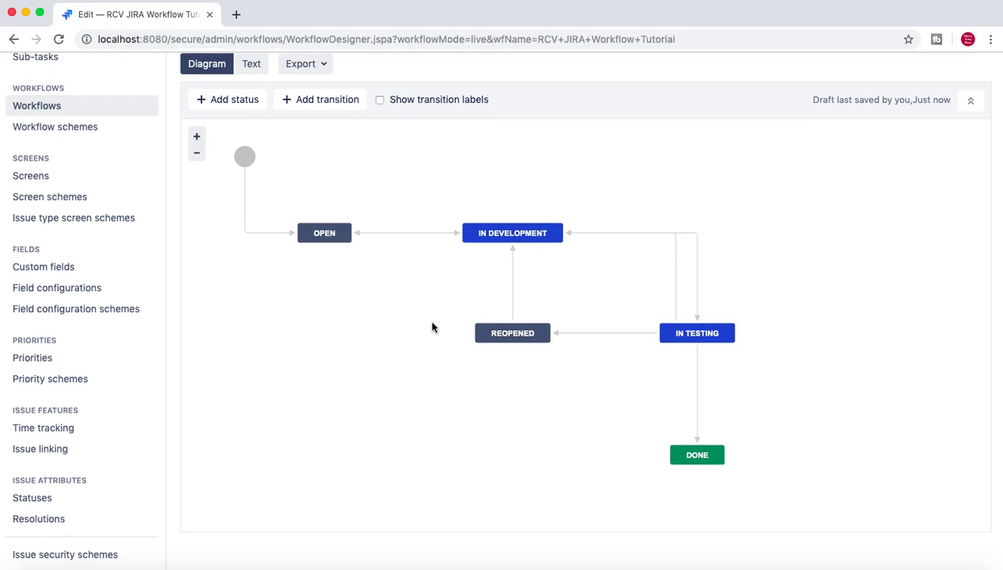
pyautogui.scroll(2, 358, 289)
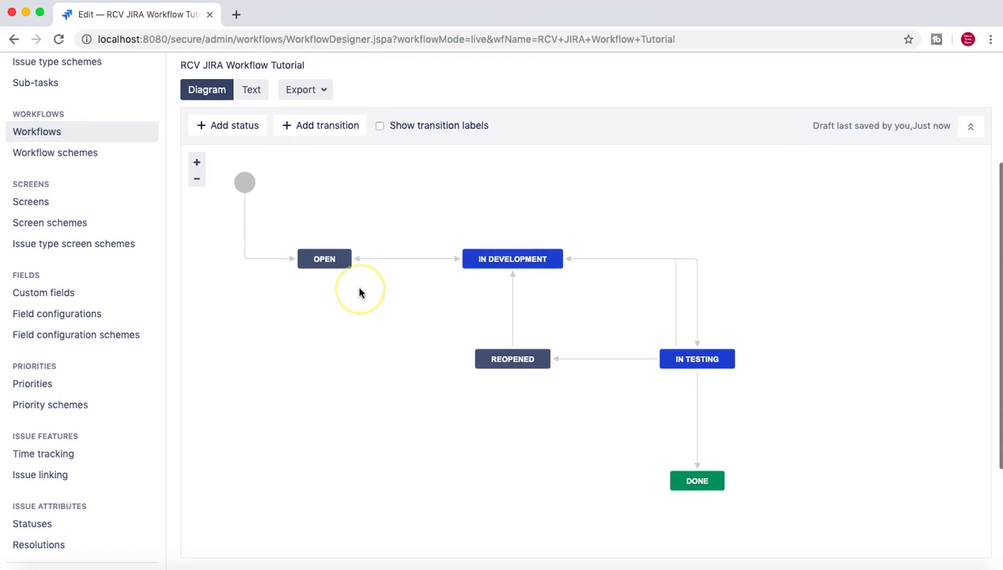
pyautogui.scroll(1, 359, 293)
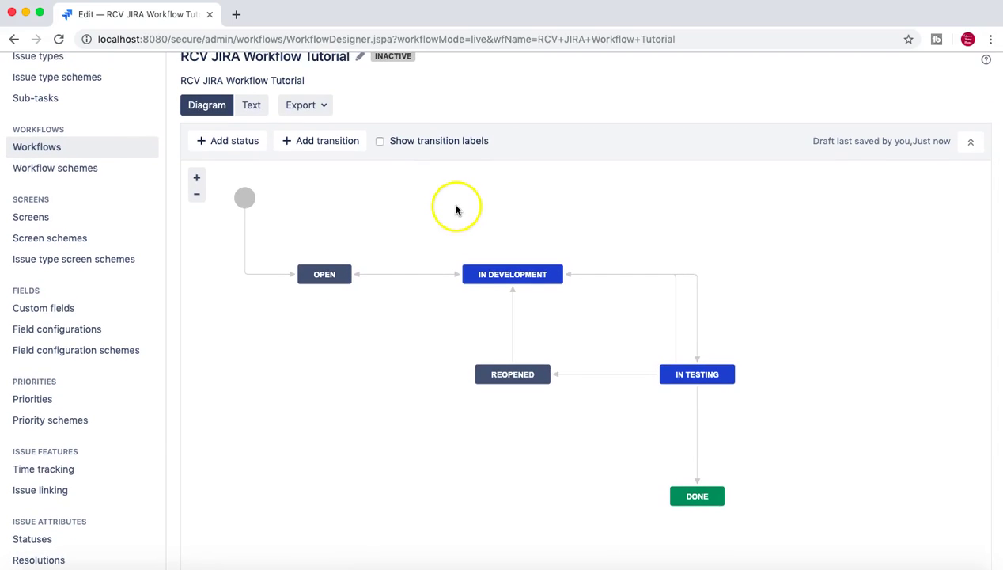
pyautogui.scroll(1, 456, 207)
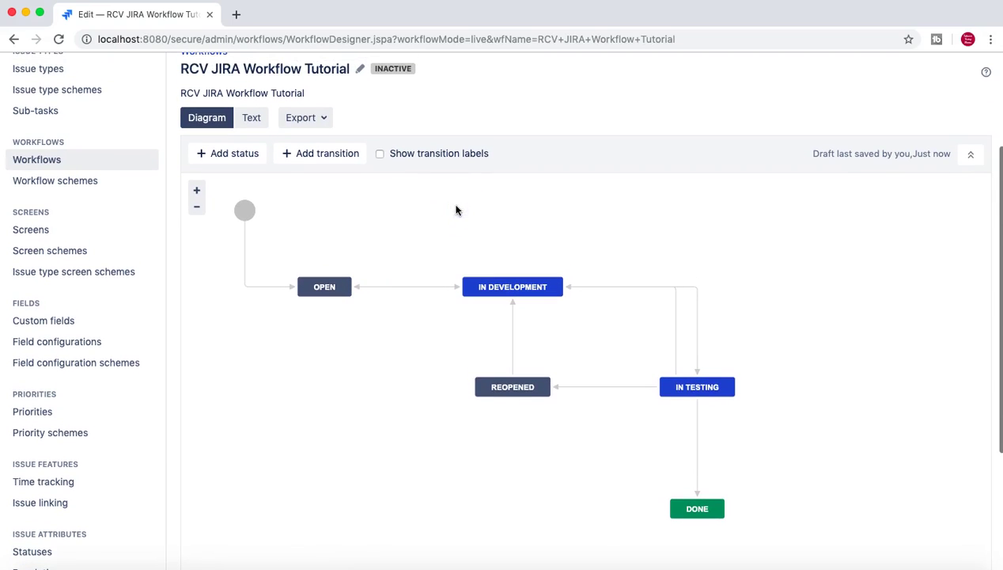
# - Show all transition labels and open a new Add Transition form, leaving the screen as None
pyautogui.click(381, 155)
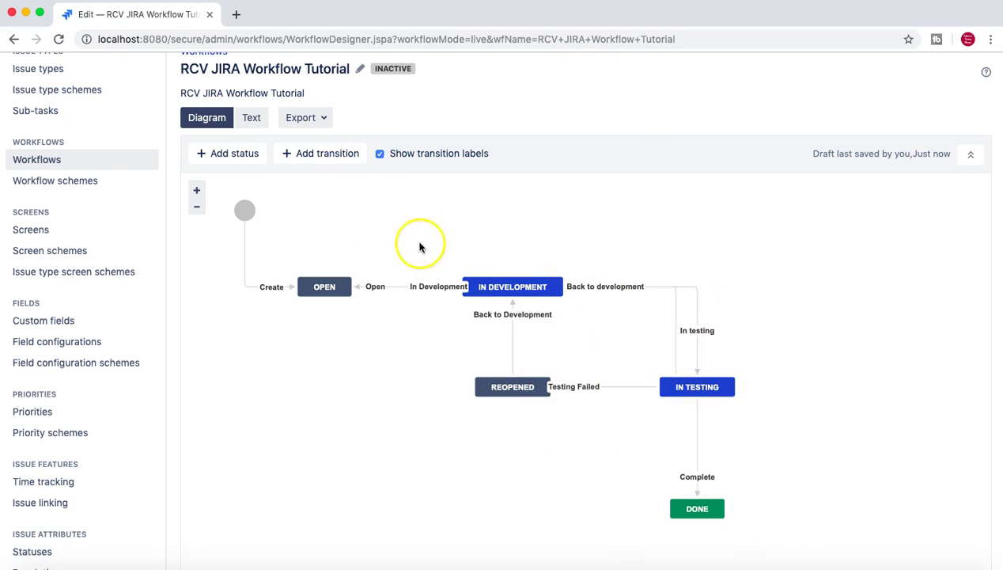
pyautogui.click(332, 155)
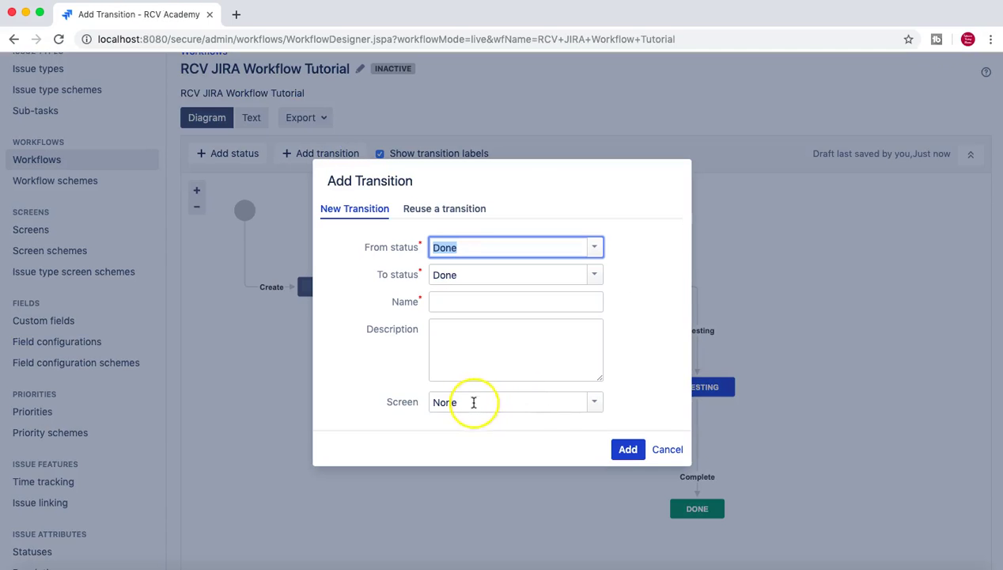
pyautogui.click(596, 404)
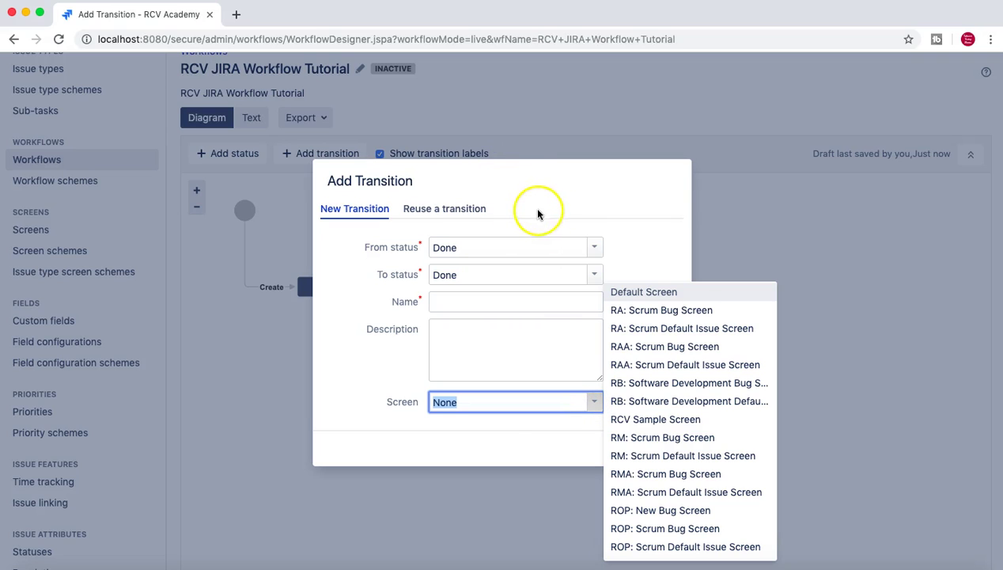
pyautogui.scroll(-1, 659, 395)
pyautogui.scroll(-2, 659, 395)
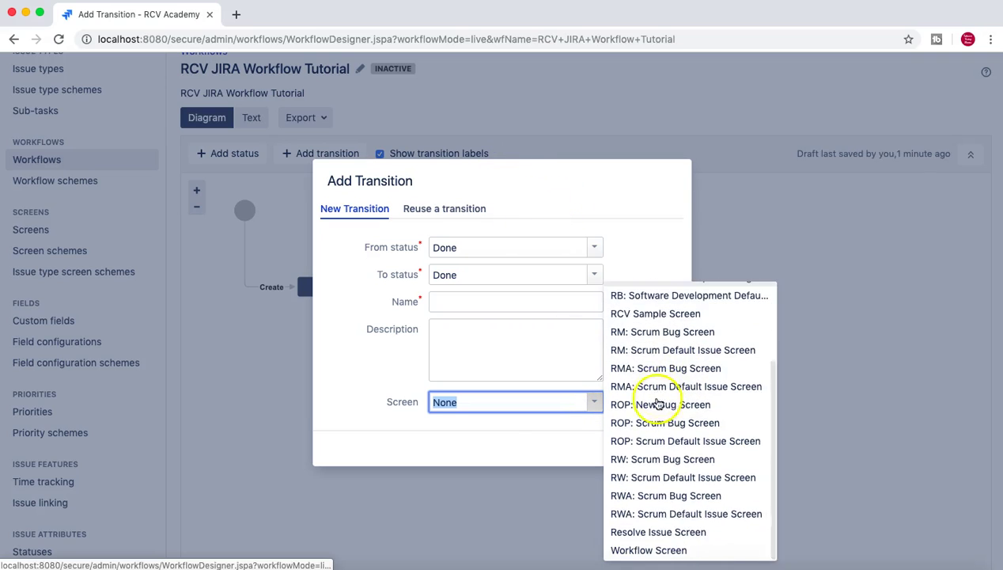
pyautogui.click(361, 378)
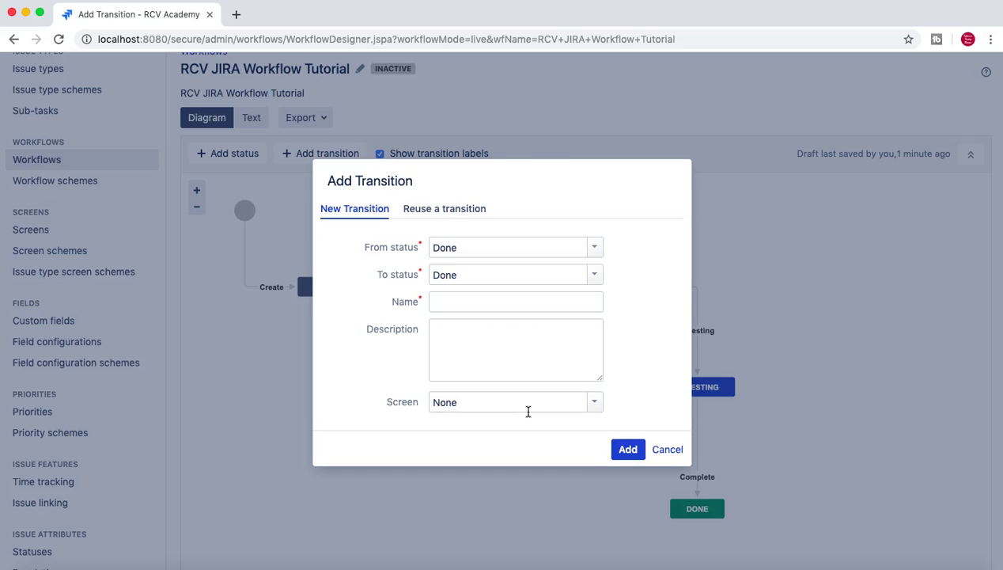
# - Reuse the In testing transition with In Testing as the destination and confirm Add
pyautogui.click(444, 209)
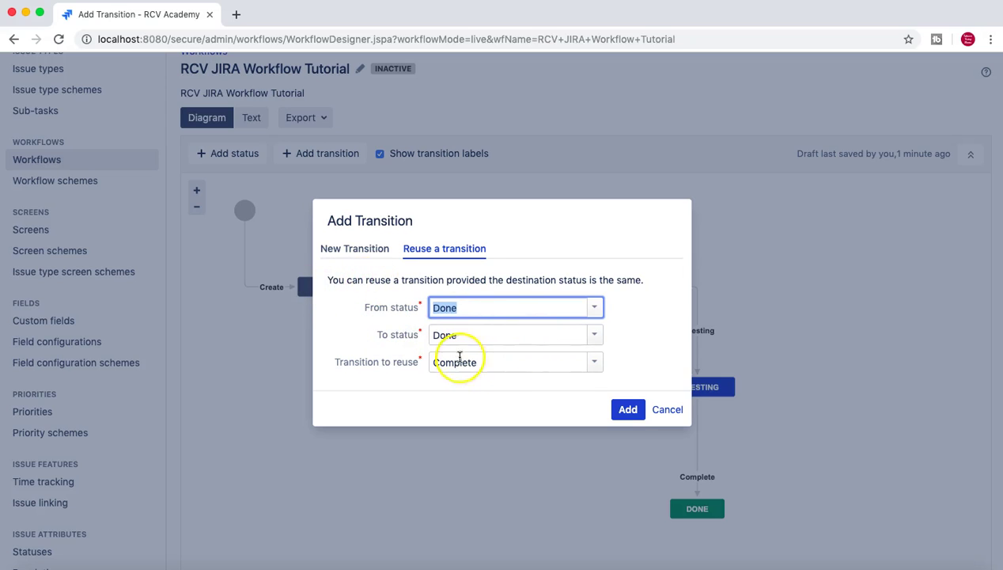
pyautogui.click(594, 335)
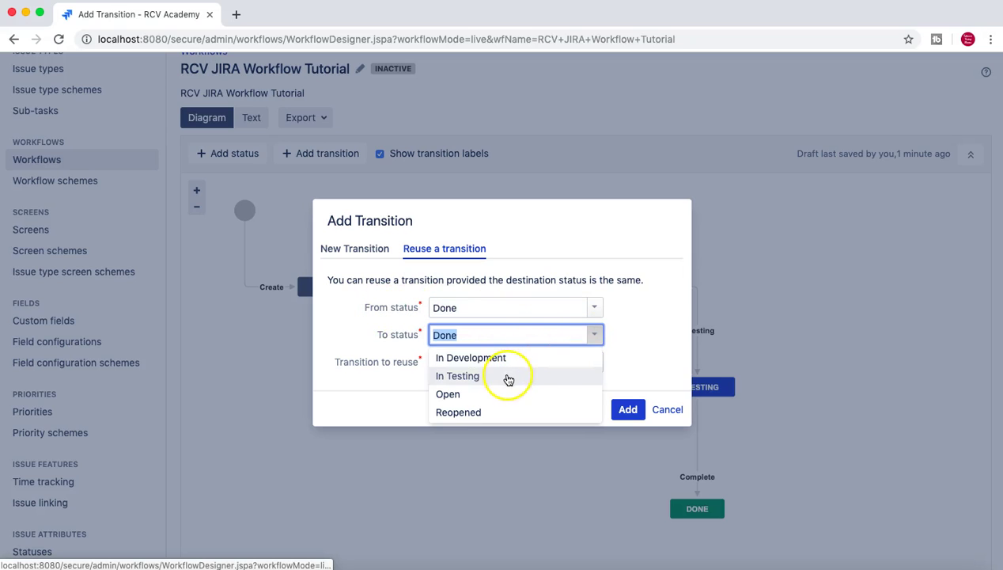
pyautogui.click(447, 376)
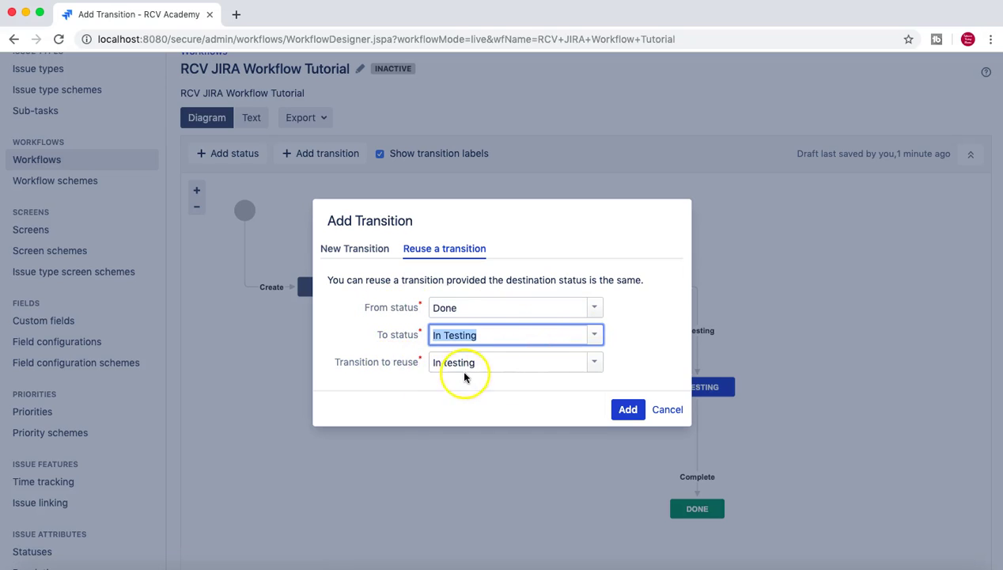
pyautogui.click(596, 364)
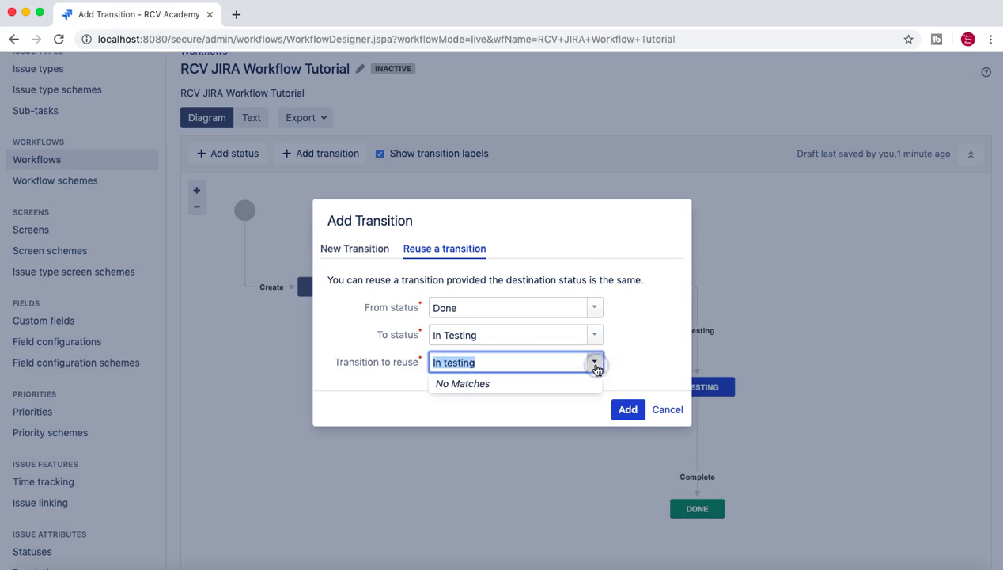
pyautogui.click(596, 366)
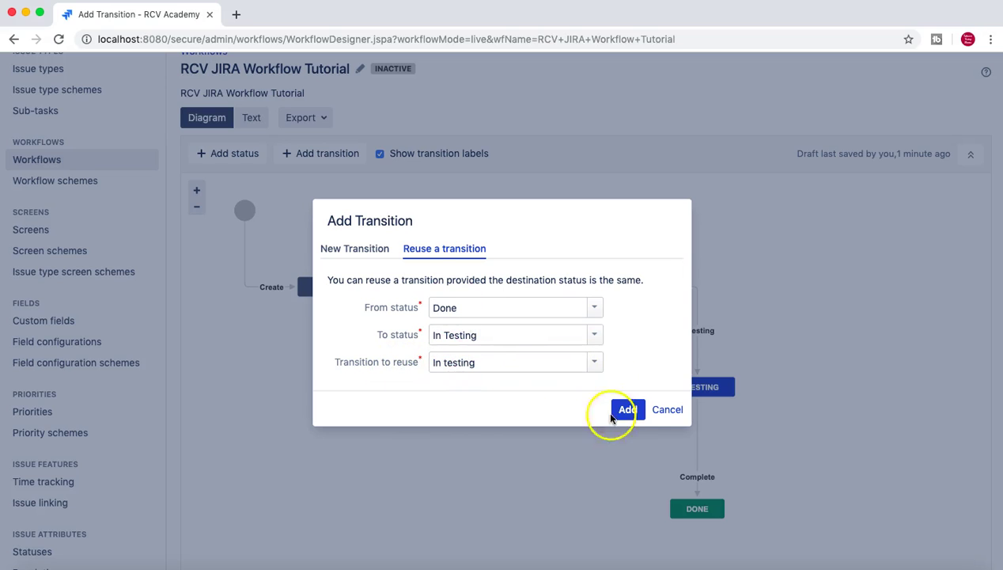
pyautogui.click(629, 411)
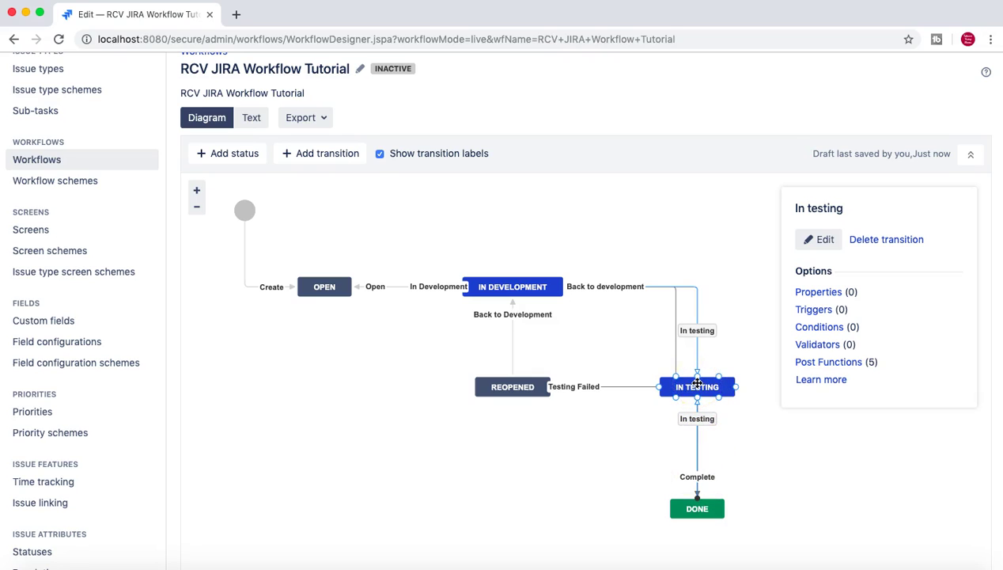
# - Reroute the new In testing arrow and select the Testing Failed transition to check its details
pyautogui.moveTo(698, 383); pyautogui.dragTo(700, 508)
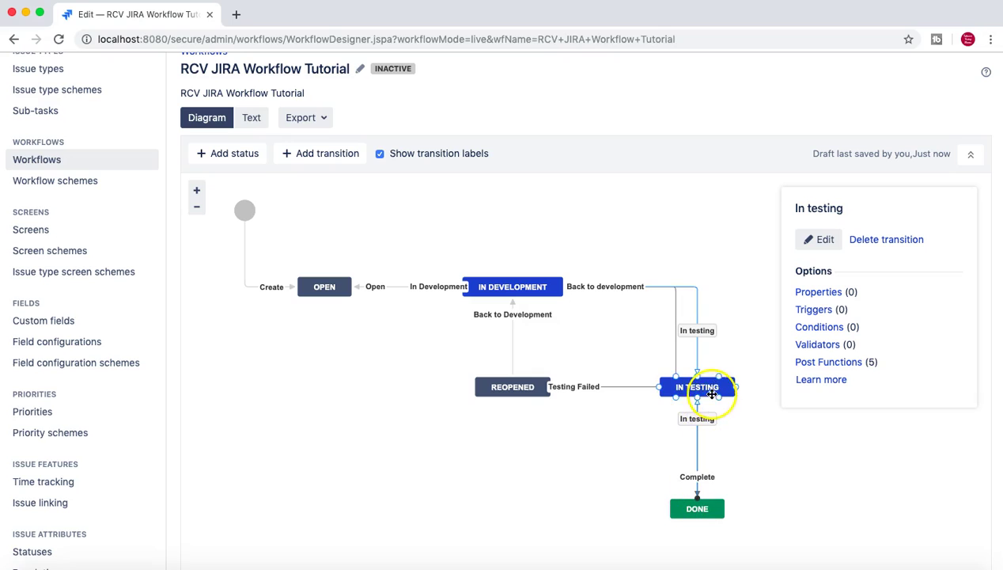
pyautogui.click(674, 448)
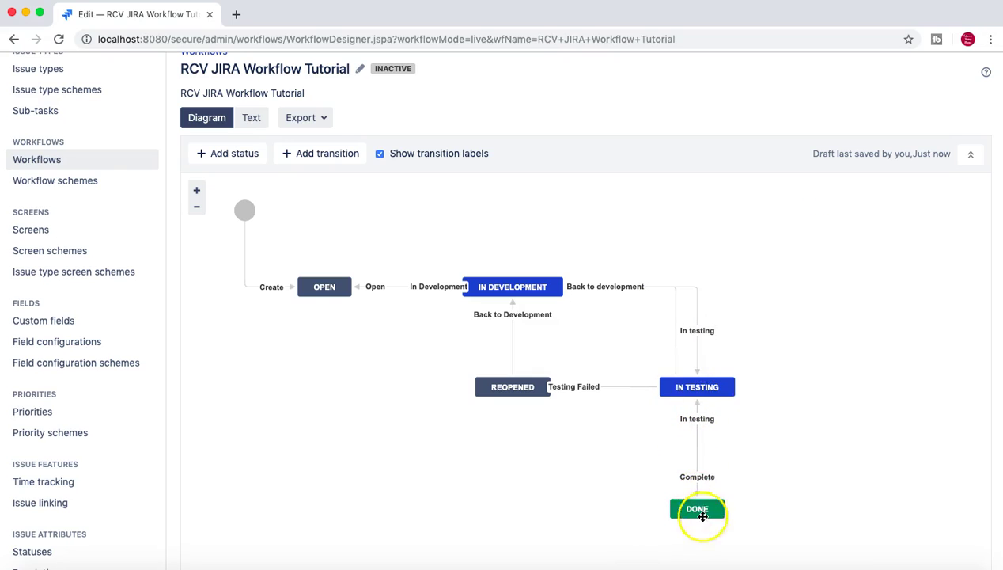
pyautogui.click(607, 390)
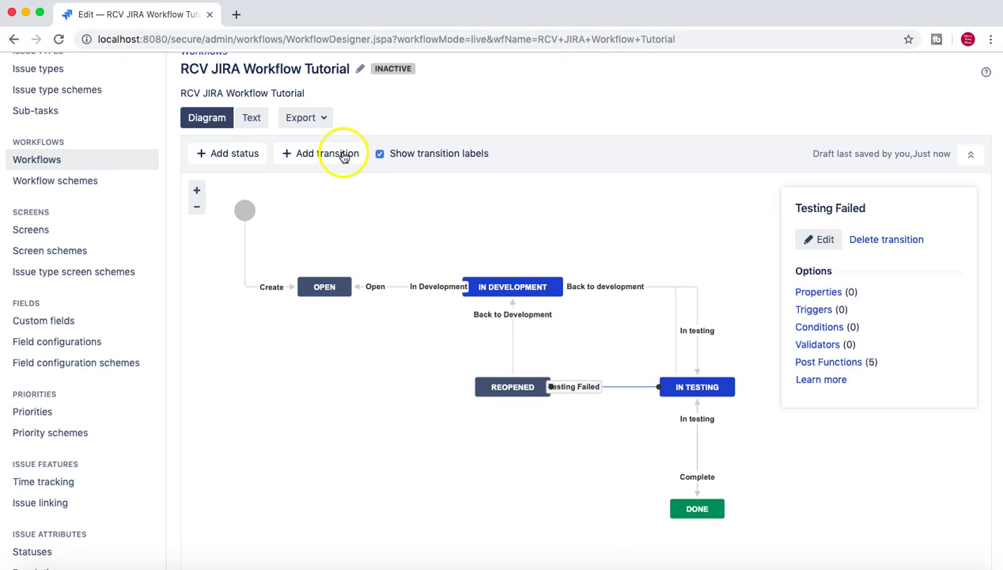
# - Start another transition with From status Reopened and To status In Testing
pyautogui.click(344, 156)
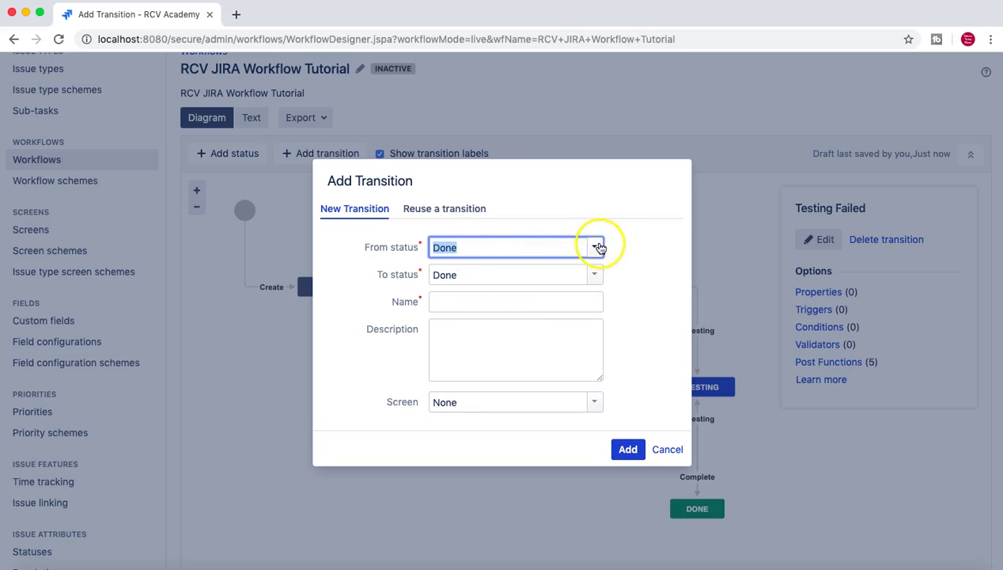
pyautogui.click(599, 248)
pyautogui.click(497, 325)
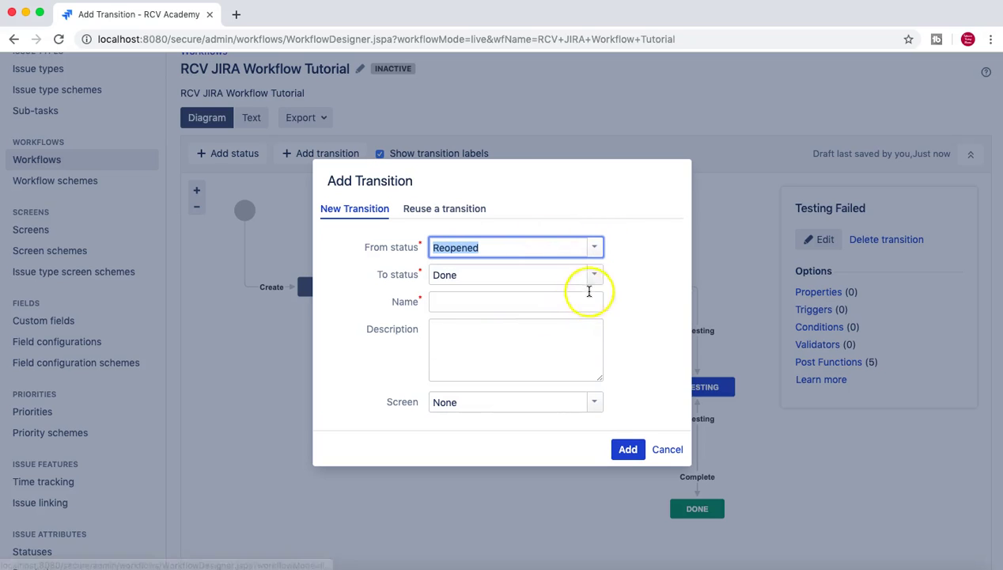
pyautogui.click(593, 274)
pyautogui.click(423, 317)
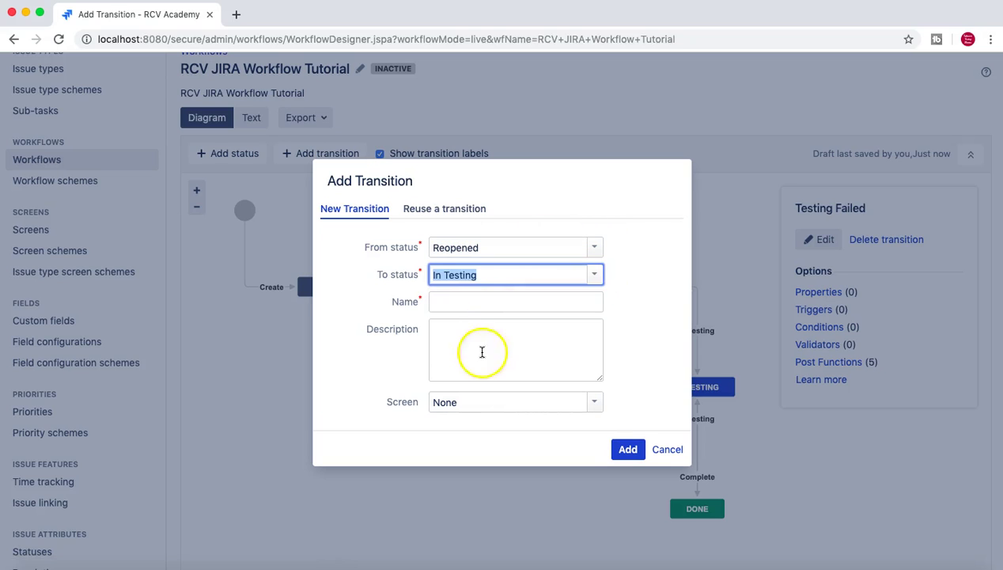
# - Reuse the In testing transition from Reopened to In Testing and add it
pyautogui.click(444, 208)
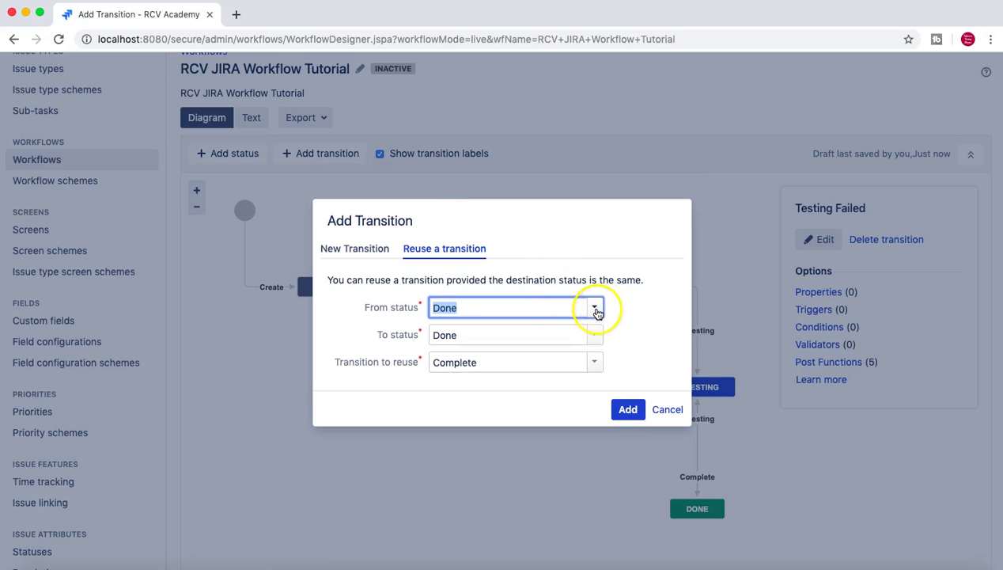
pyautogui.click(597, 311)
pyautogui.click(431, 383)
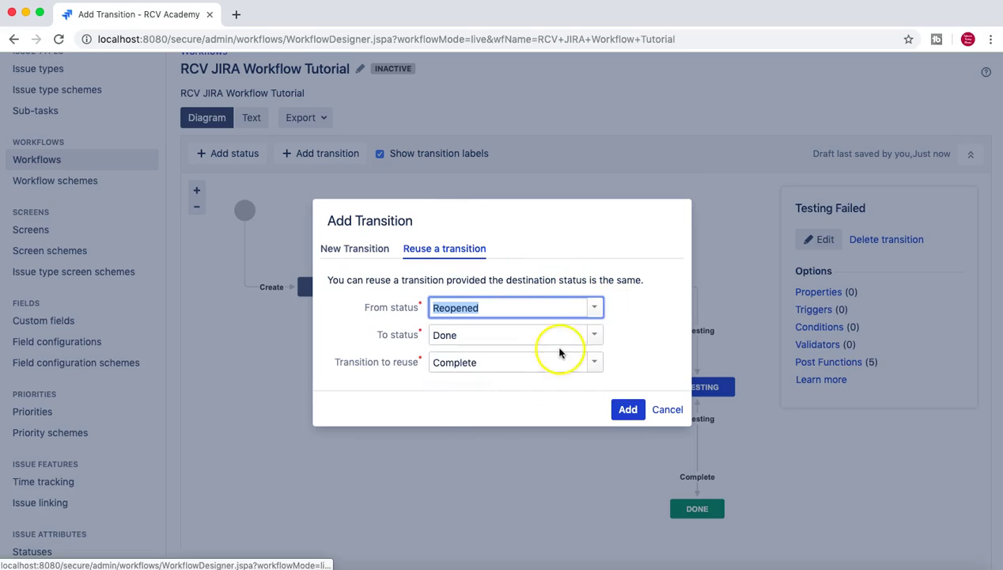
pyautogui.click(599, 338)
pyautogui.click(501, 376)
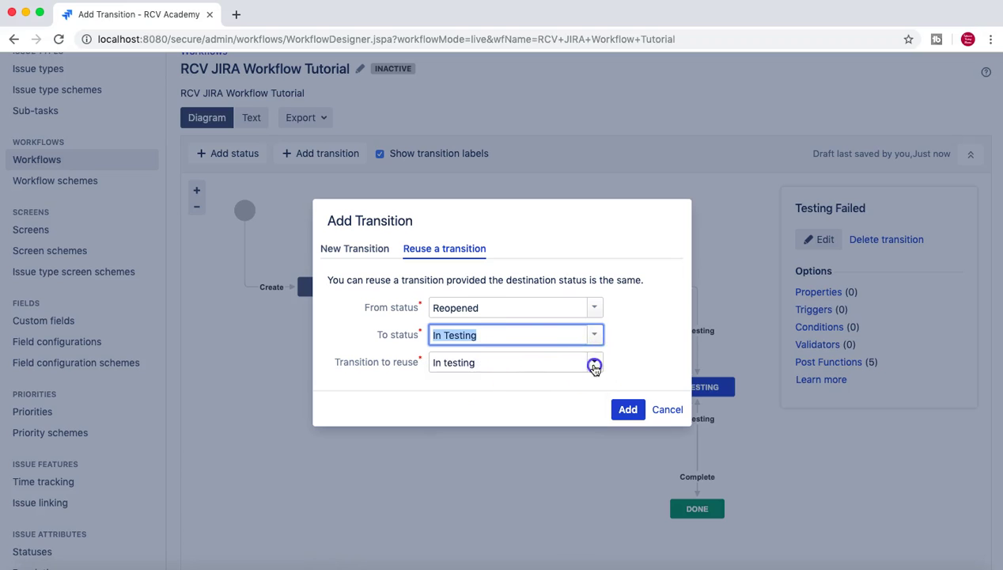
pyautogui.click(594, 366)
pyautogui.click(594, 366)
pyautogui.click(627, 410)
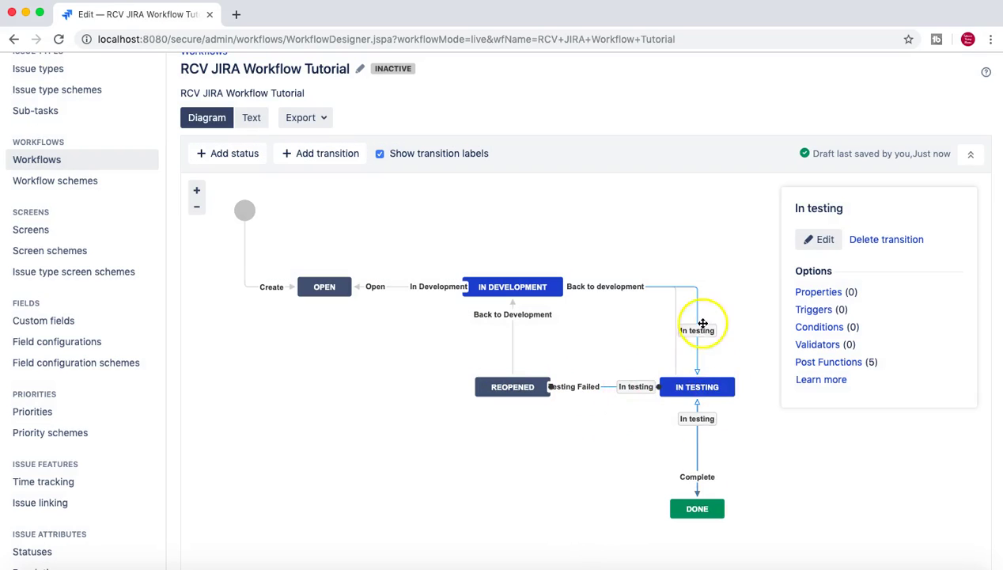
pyautogui.click(696, 332)
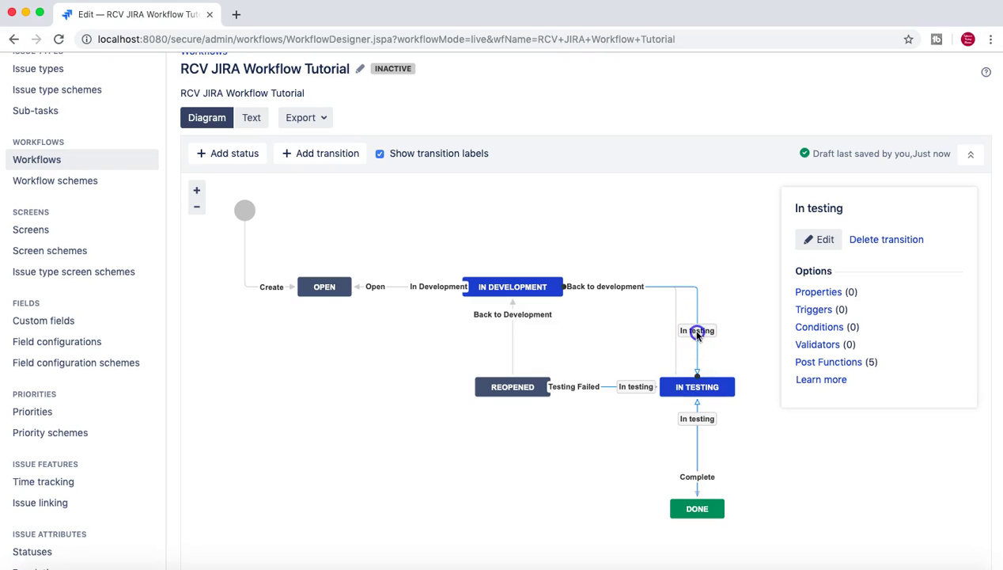
pyautogui.click(633, 385)
pyautogui.click(695, 492)
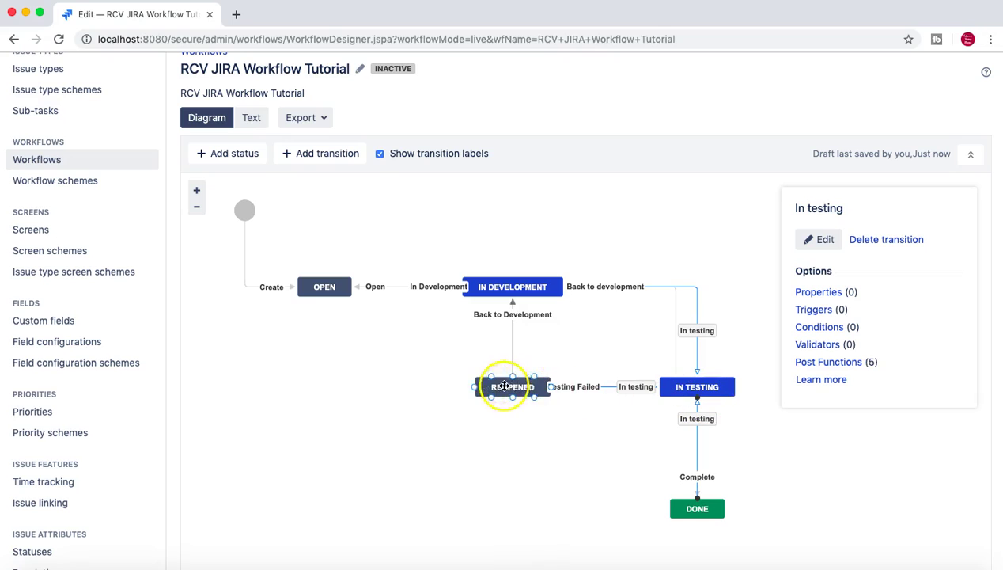
pyautogui.click(380, 366)
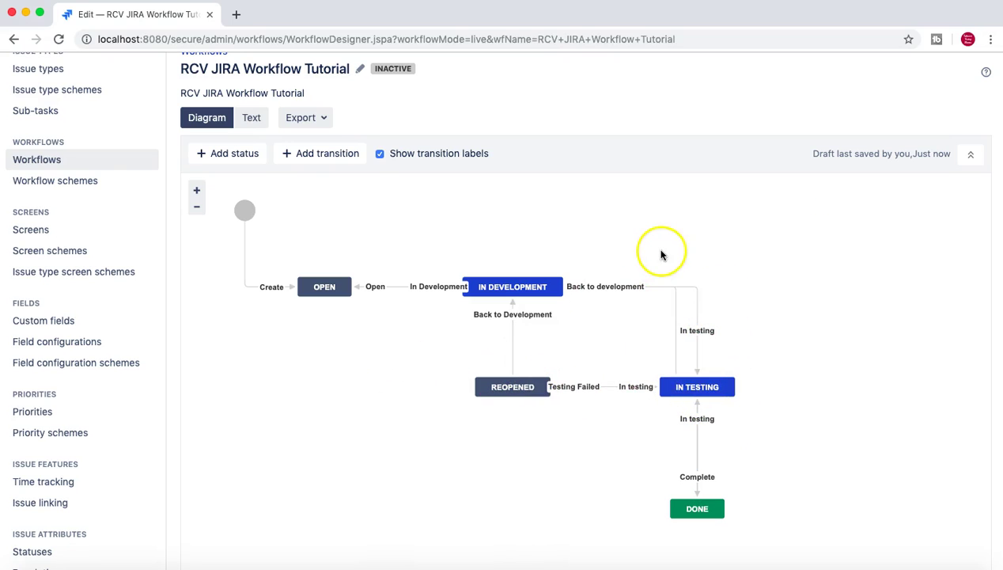
pyautogui.scroll(-2, 661, 253)
pyautogui.scroll(2, 511, 378)
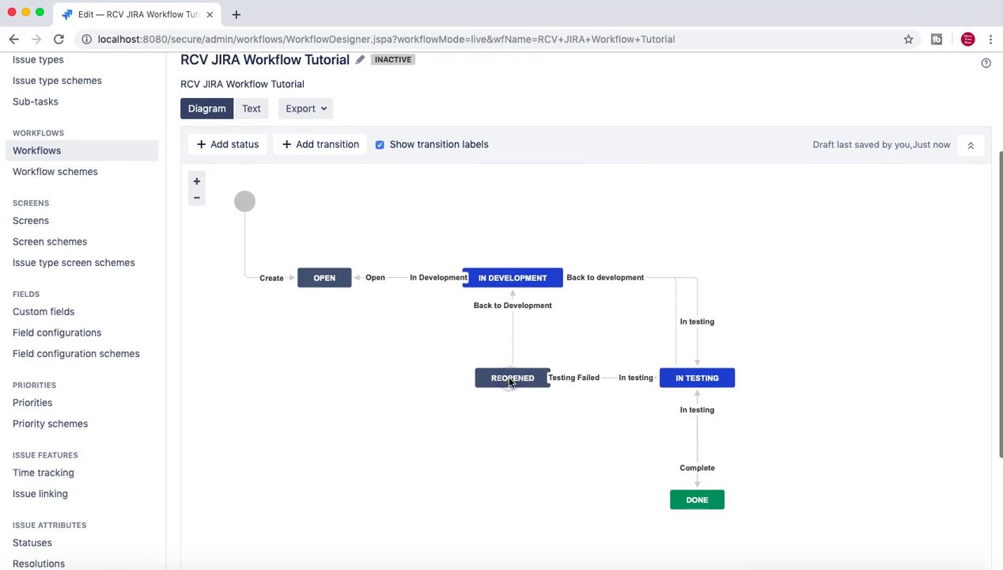
pyautogui.click(506, 275)
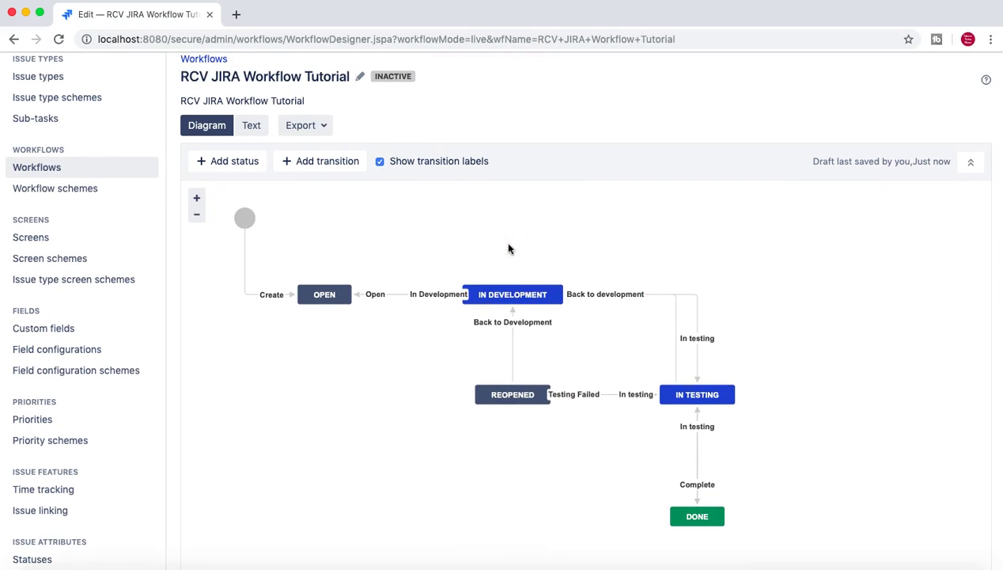
pyautogui.scroll(-2, 509, 248)
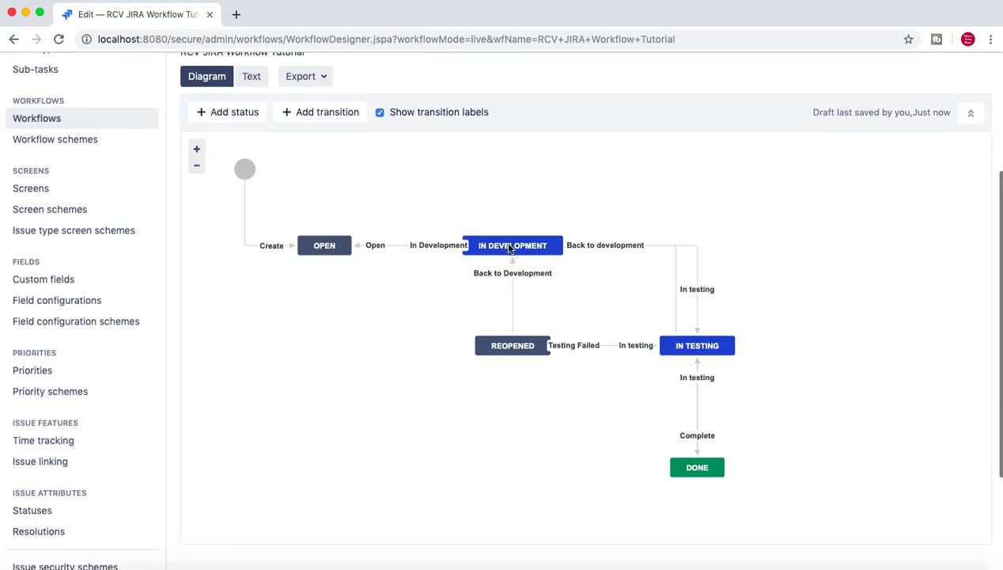
pyautogui.scroll(-1, 509, 249)
pyautogui.click(353, 324)
pyautogui.click(403, 387)
pyautogui.scroll(1, 403, 387)
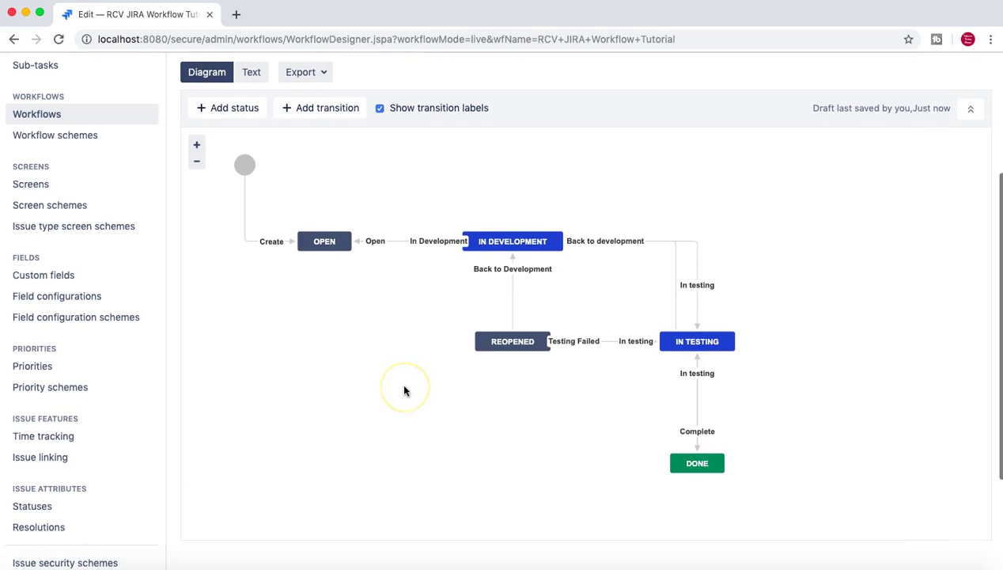
pyautogui.scroll(2, 403, 390)
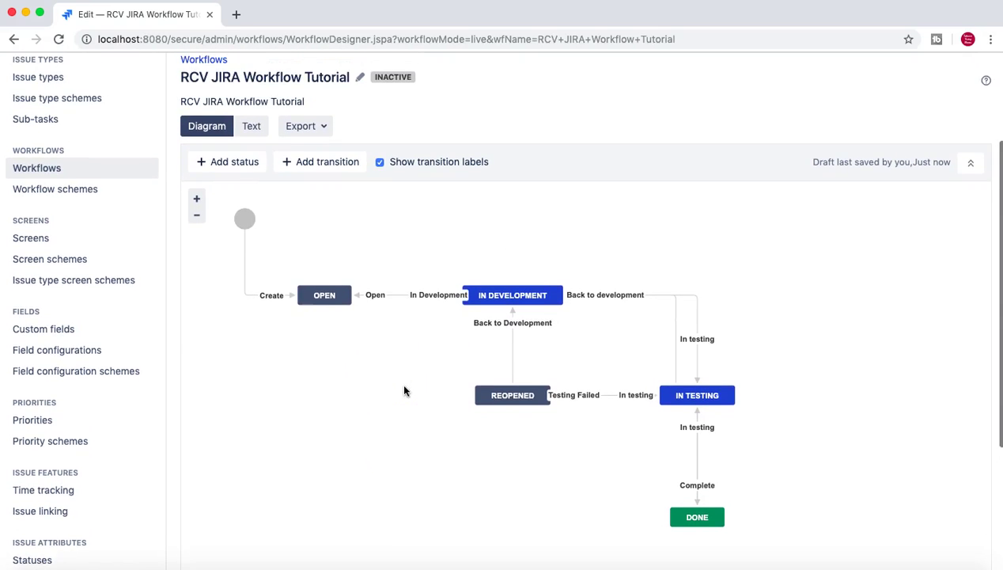